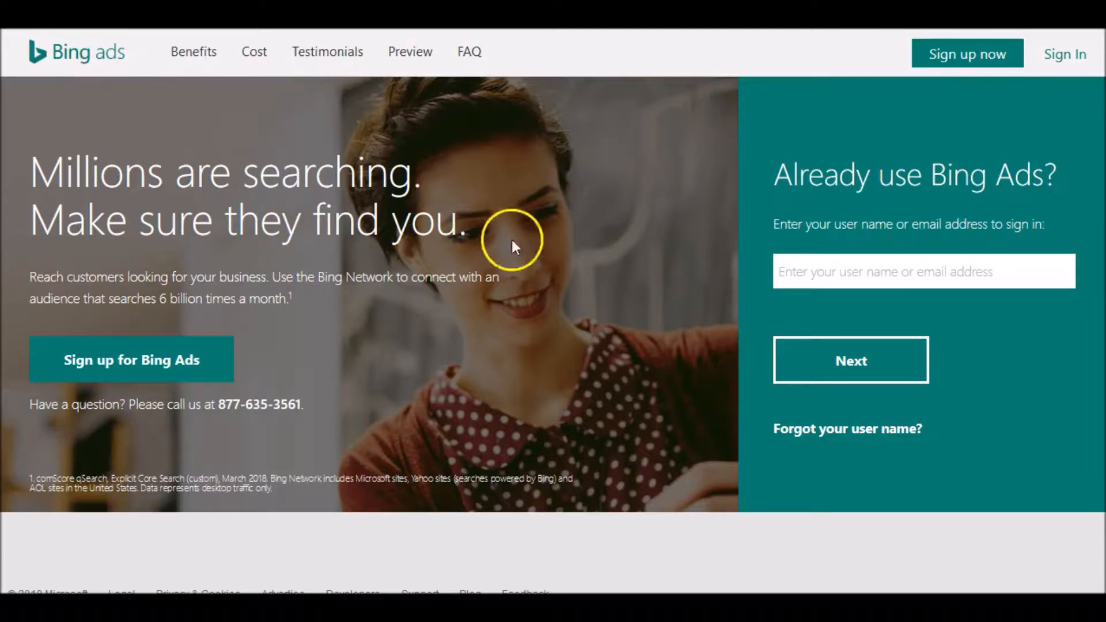
# - Sign in to Bing Ads using the saved account e-mail address and password
pyautogui.click(787, 272)
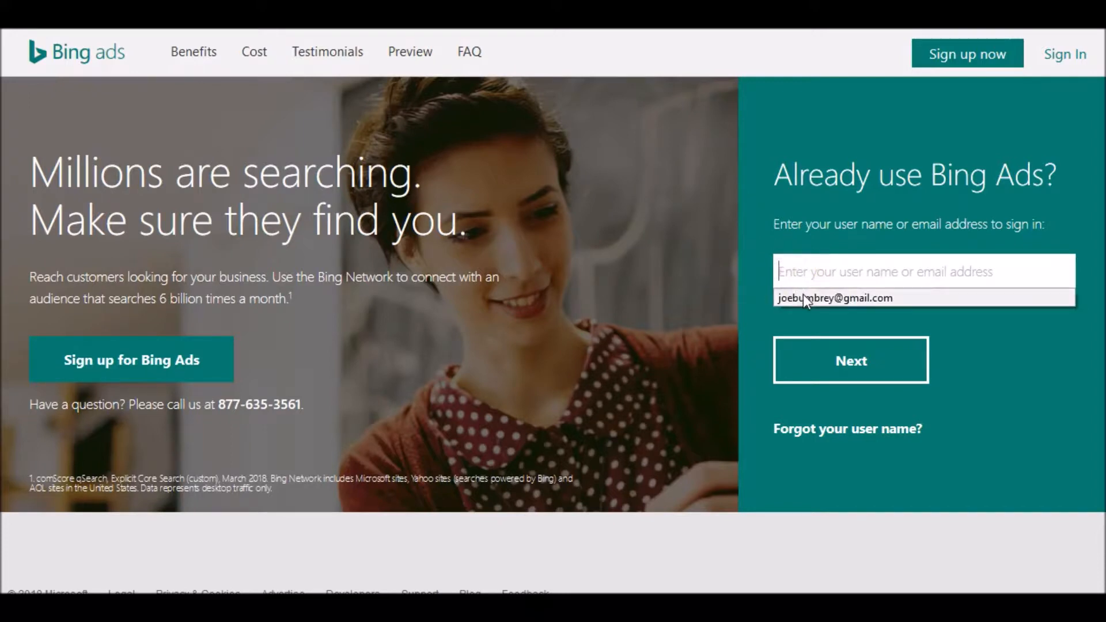
pyautogui.click(804, 296)
pyautogui.click(853, 384)
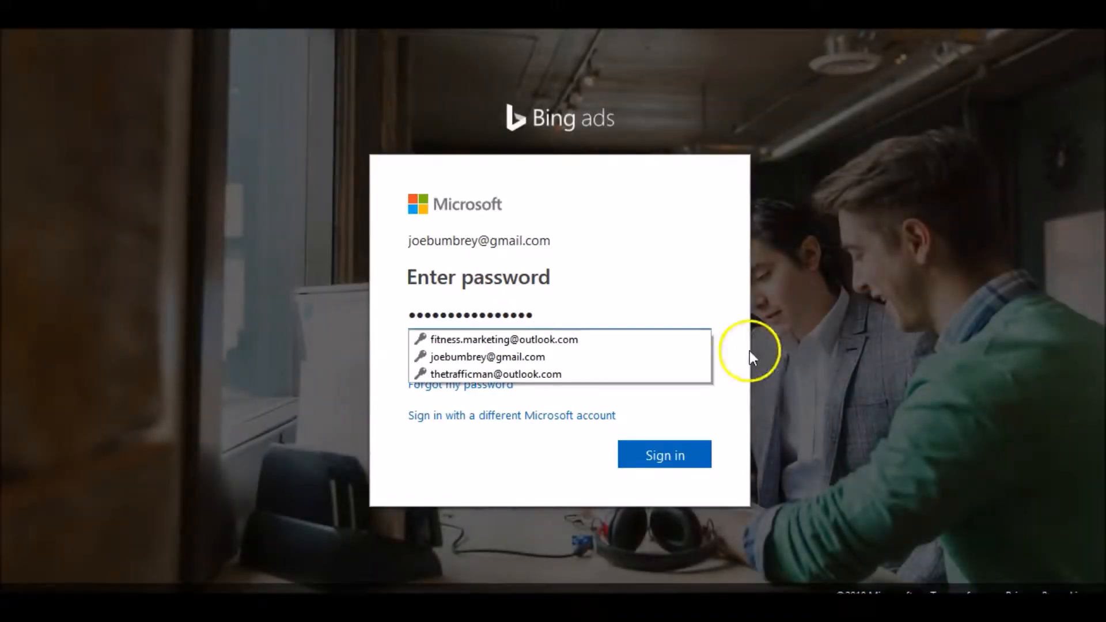
pyautogui.click(684, 461)
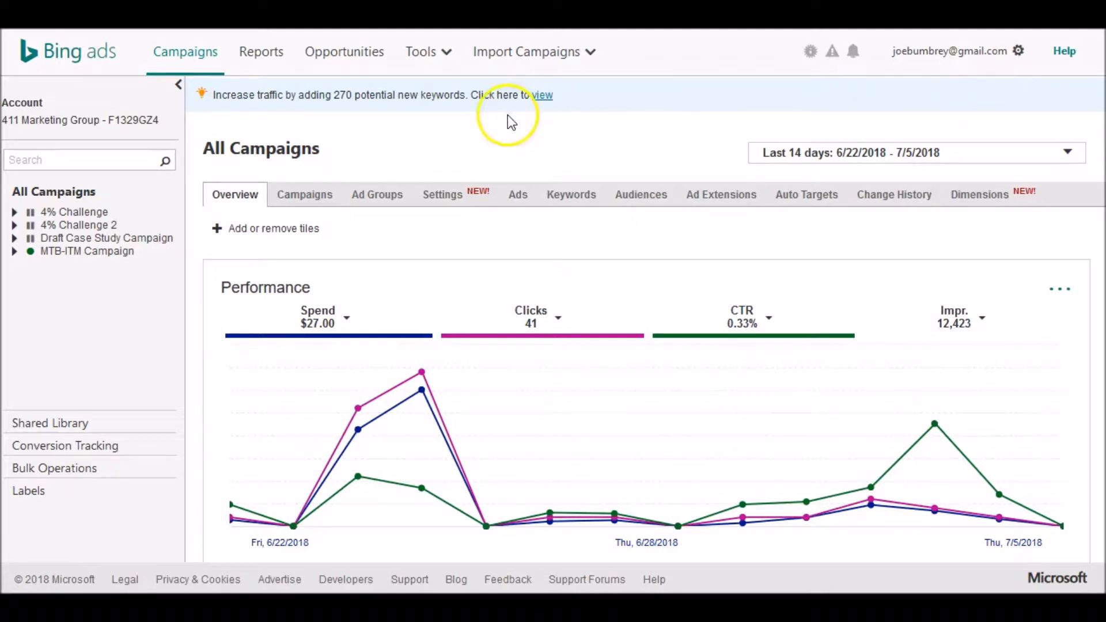
# - Start creating a new campaign with the goal Visits to my website
pyautogui.click(321, 198)
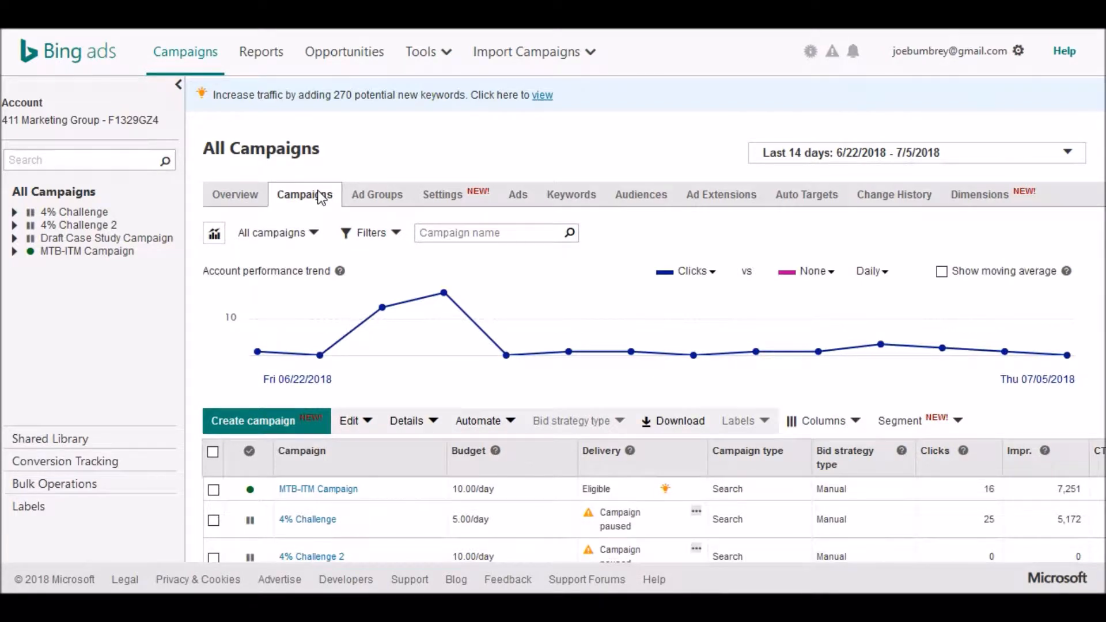
pyautogui.click(260, 416)
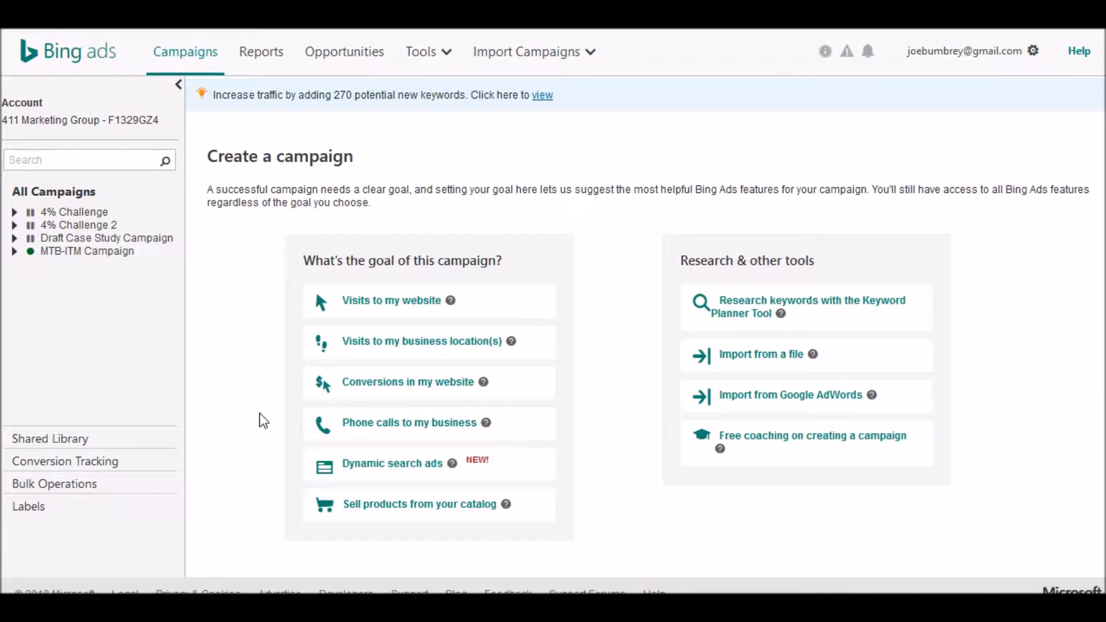
pyautogui.click(390, 305)
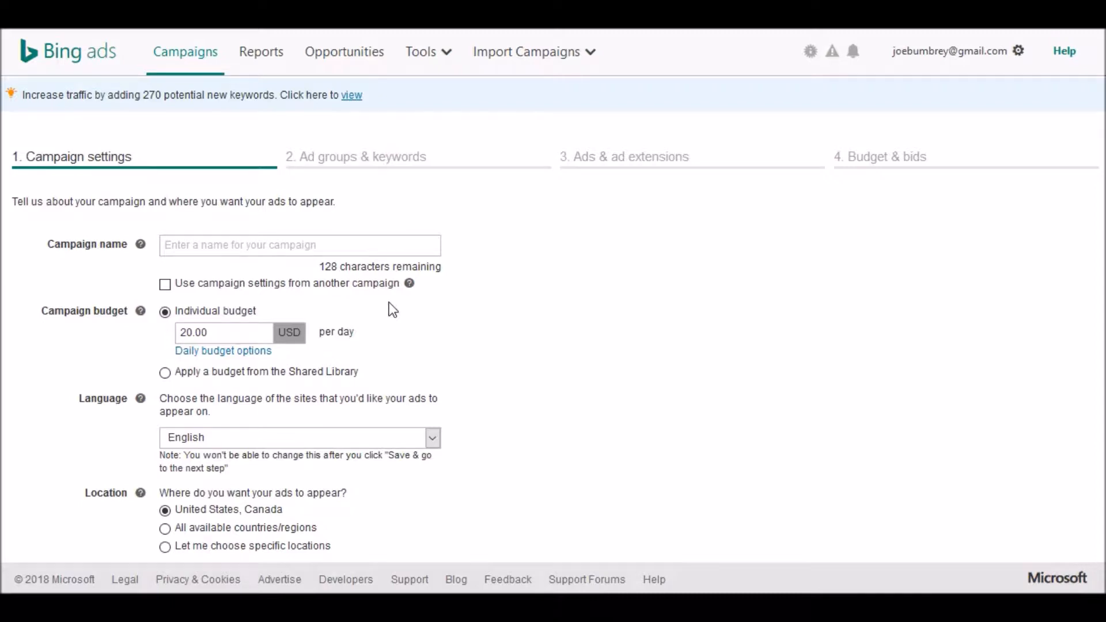
# - Name the campaign Demo campaign and set its individual daily budget to 10.00 USD
pyautogui.click(255, 243)
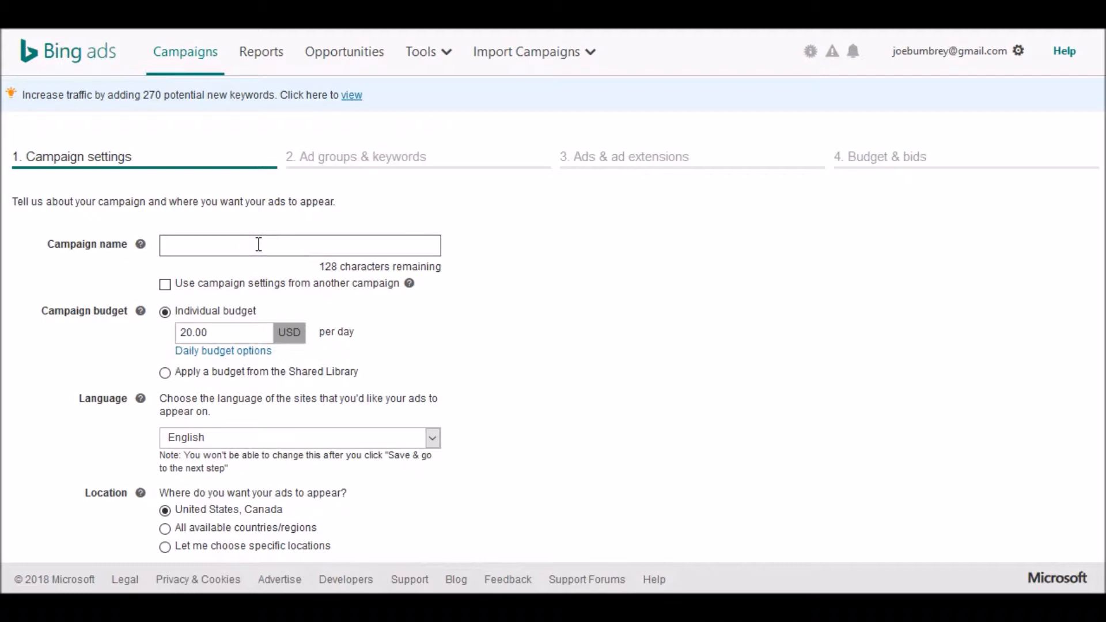
pyautogui.write('Demo campaign')
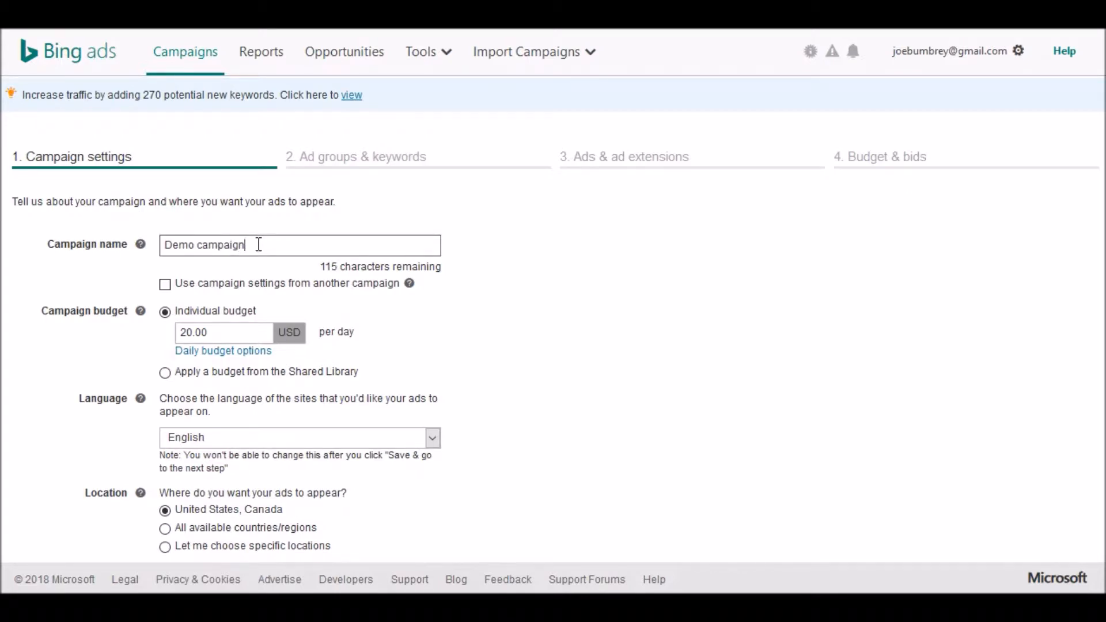
pyautogui.click(219, 314)
pyautogui.click(185, 332)
pyautogui.press('BackSpace')
pyautogui.write('1')
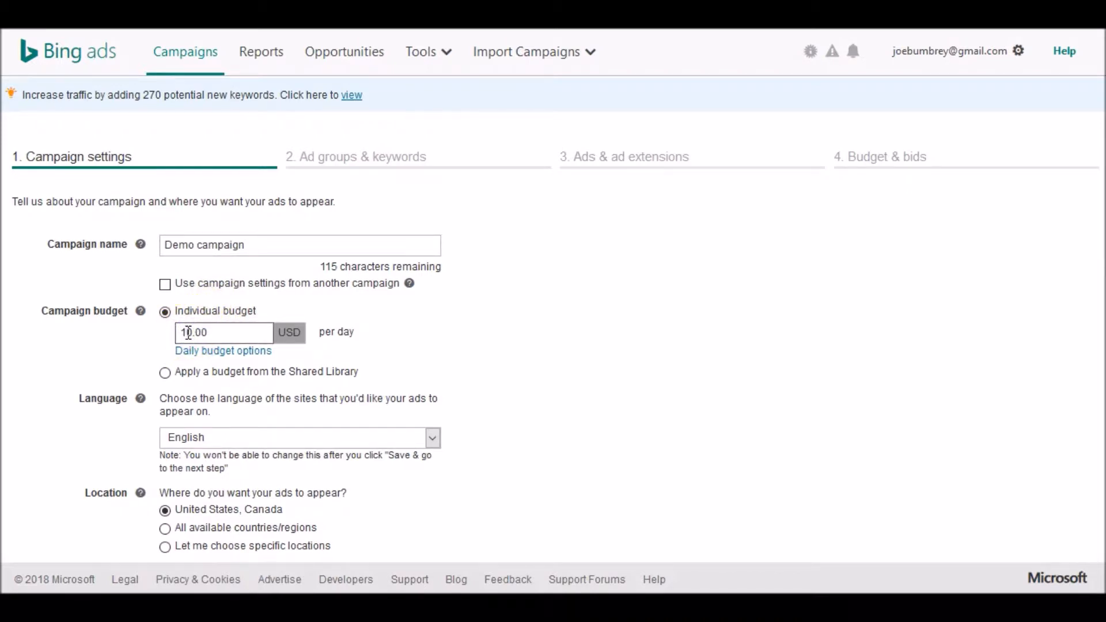
# - Switch the campaign location option to Let me choose specific locations
pyautogui.scroll(-3, 188, 333)
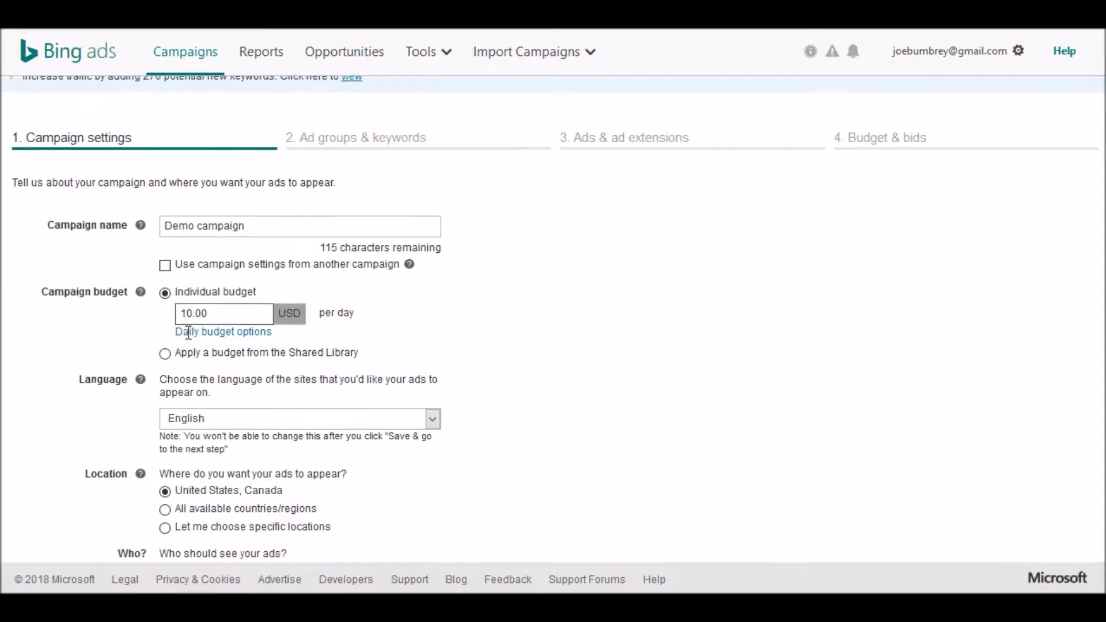
pyautogui.scroll(-4, 188, 333)
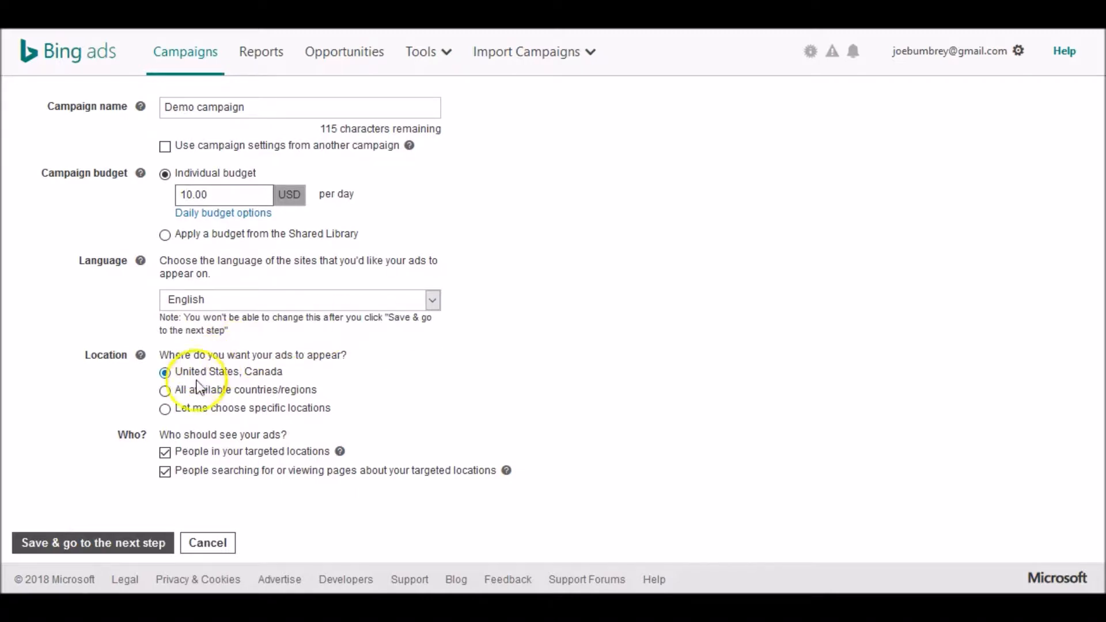
pyautogui.click(165, 409)
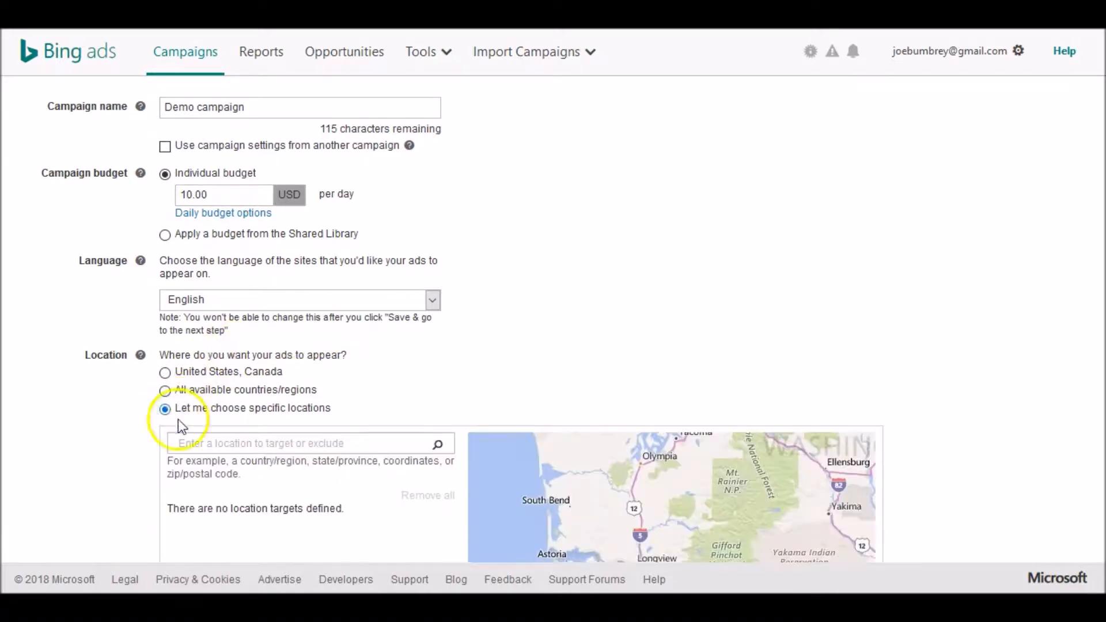
# - Search for United States and add it as a targeted country/region
pyautogui.click(220, 447)
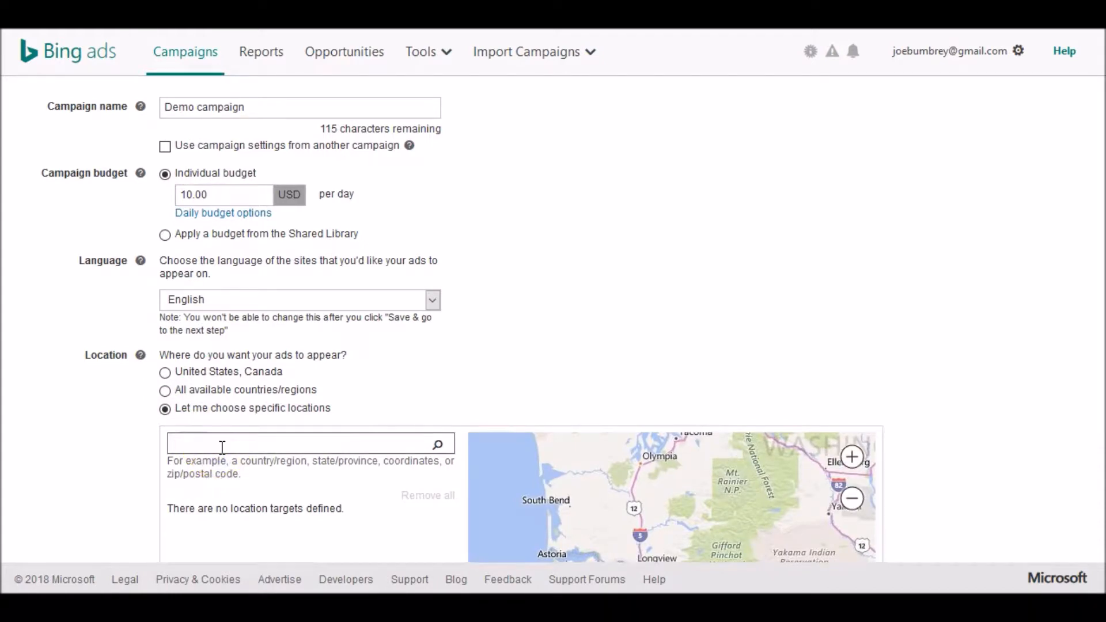
pyautogui.write('United States')
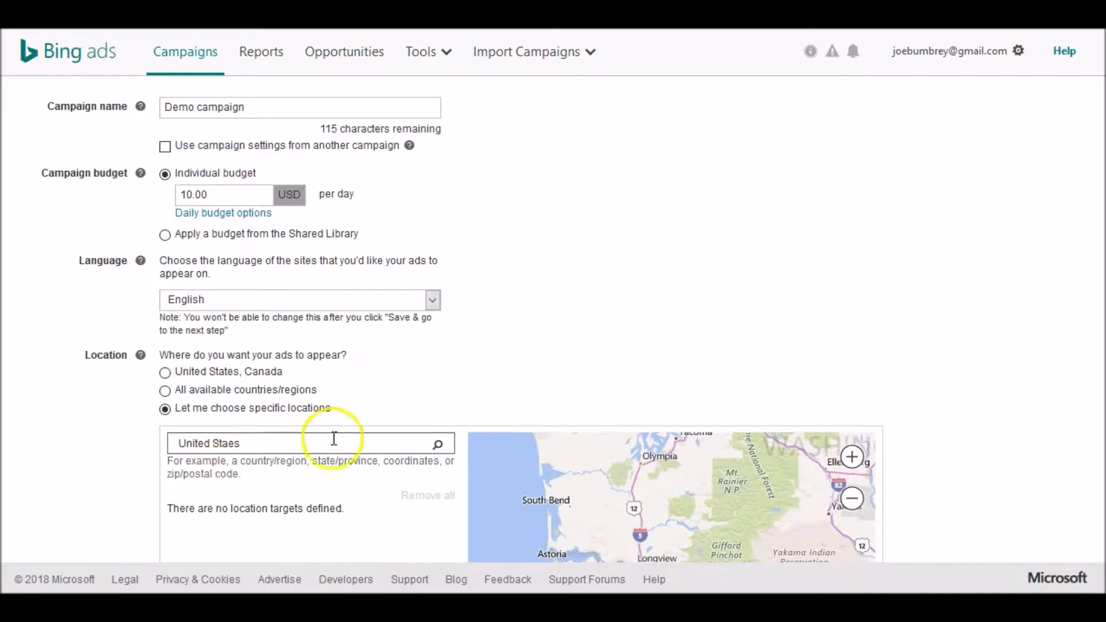
pyautogui.click(438, 444)
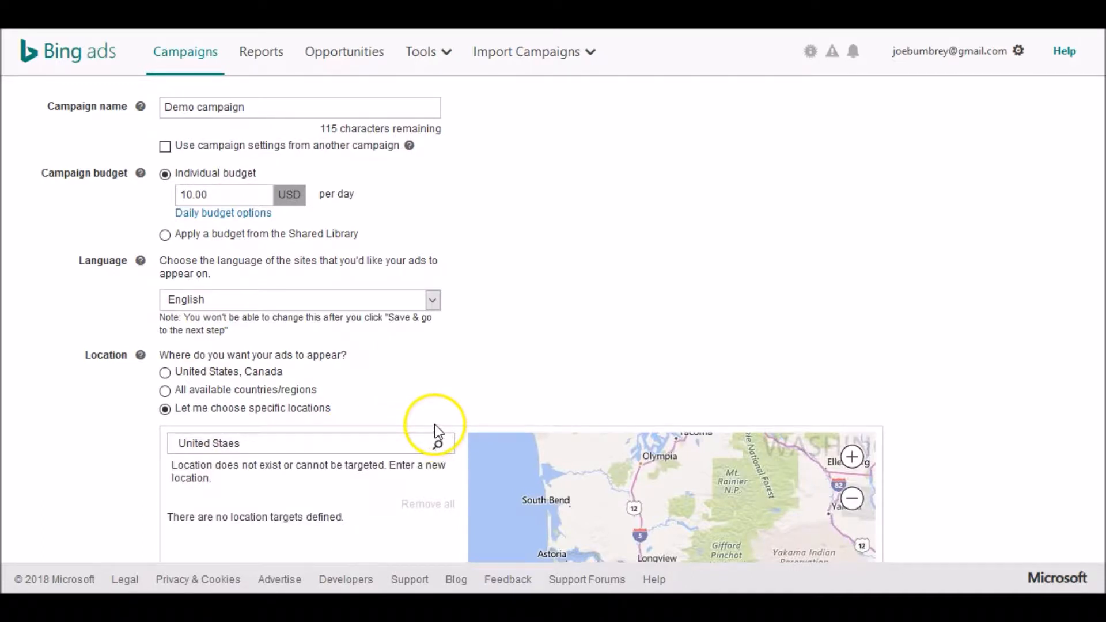
pyautogui.click(237, 447)
pyautogui.write('t')
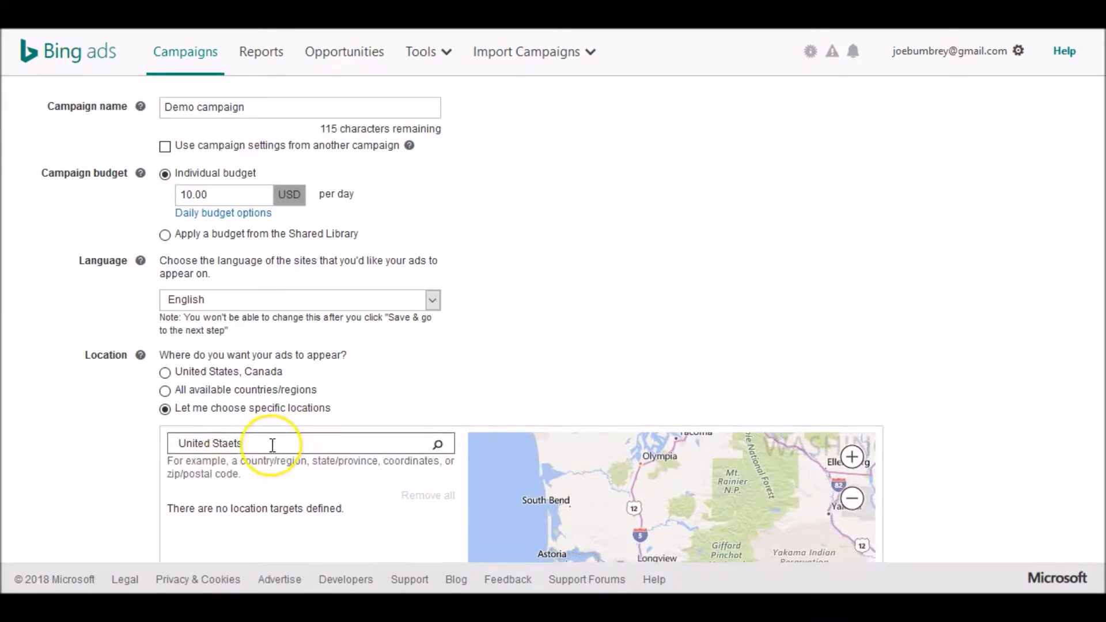
pyautogui.press('Left')
pyautogui.press('Left')
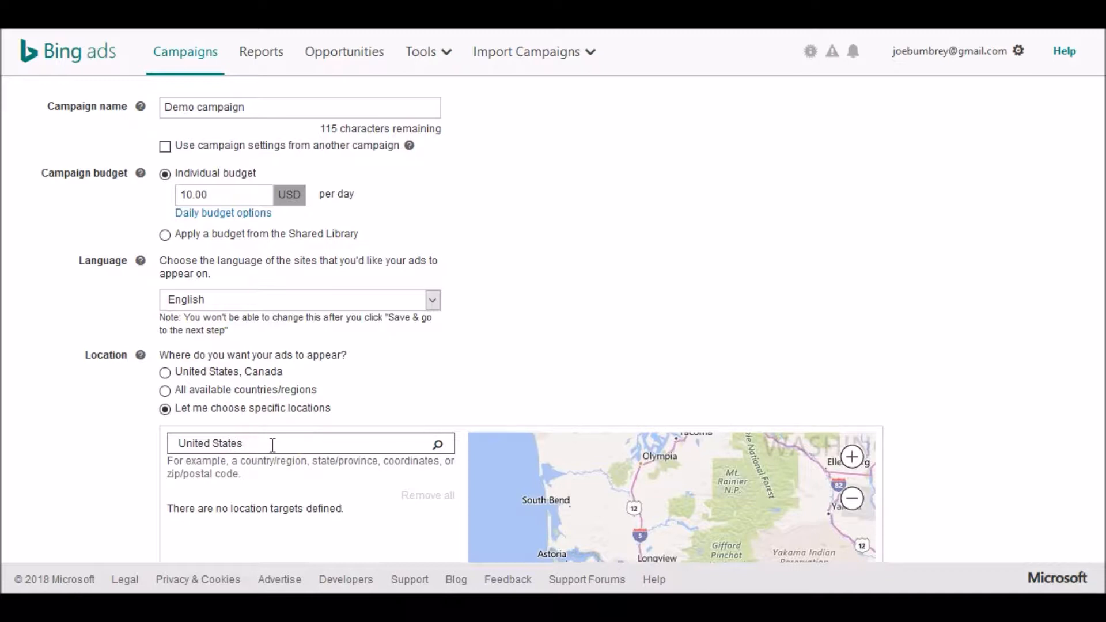
pyautogui.click(437, 445)
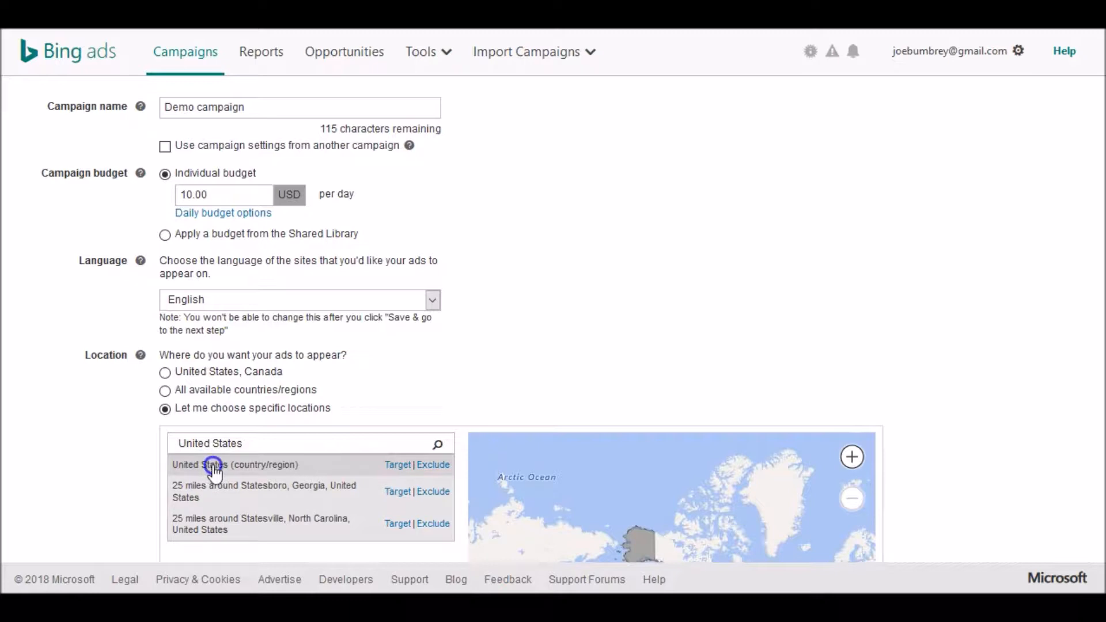
pyautogui.click(396, 464)
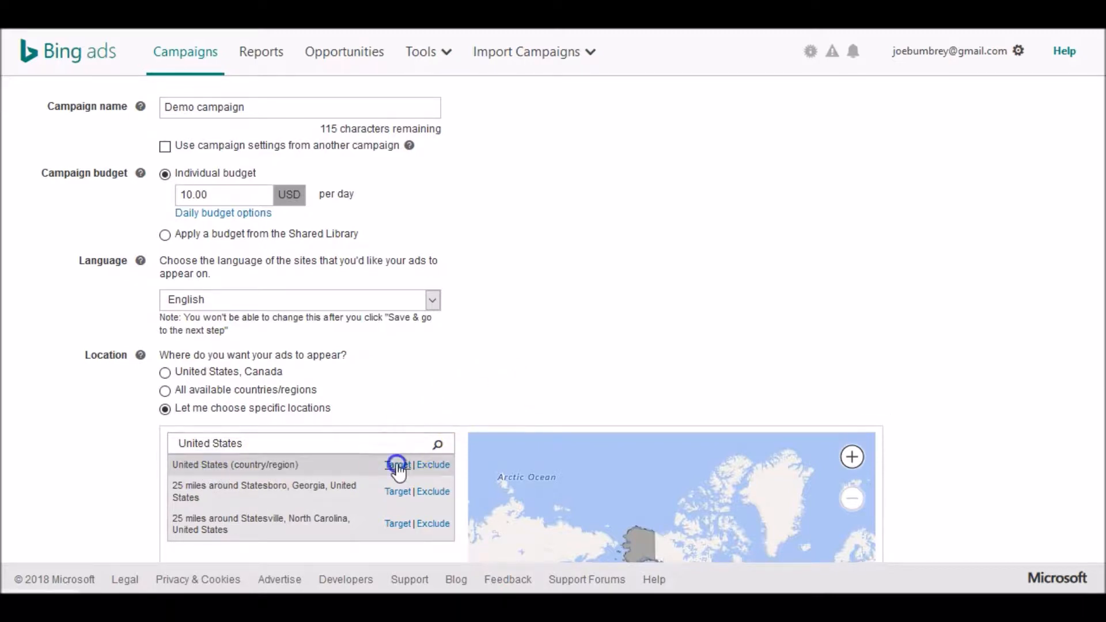
# - Search for Canada and add it as a targeted country/region
pyautogui.click(267, 444)
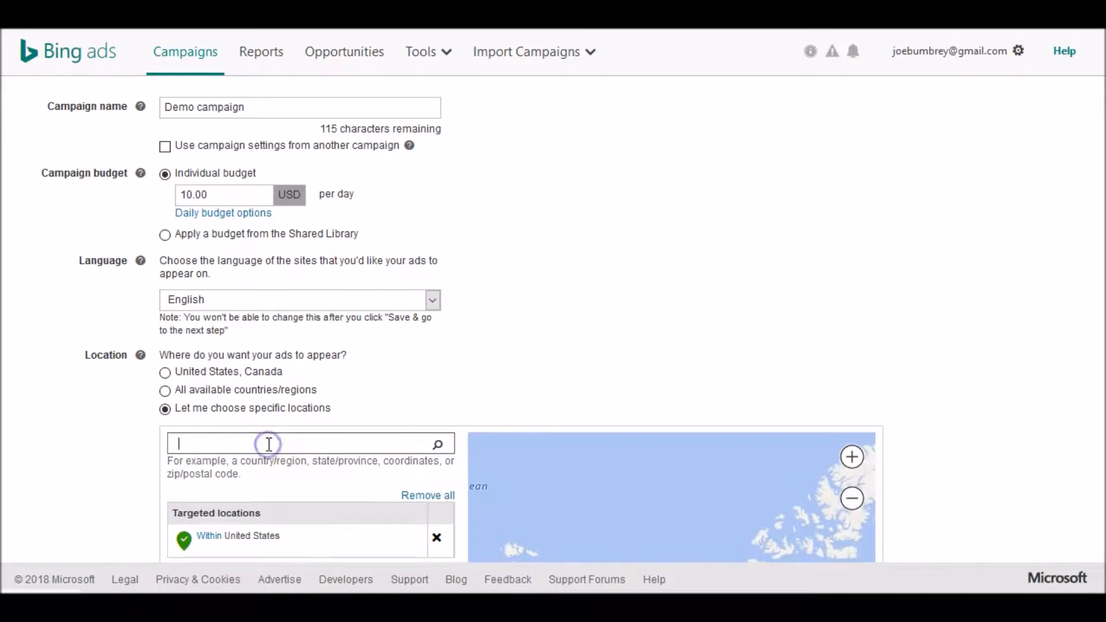
pyautogui.write('Canada')
pyautogui.scroll(2, 269, 441)
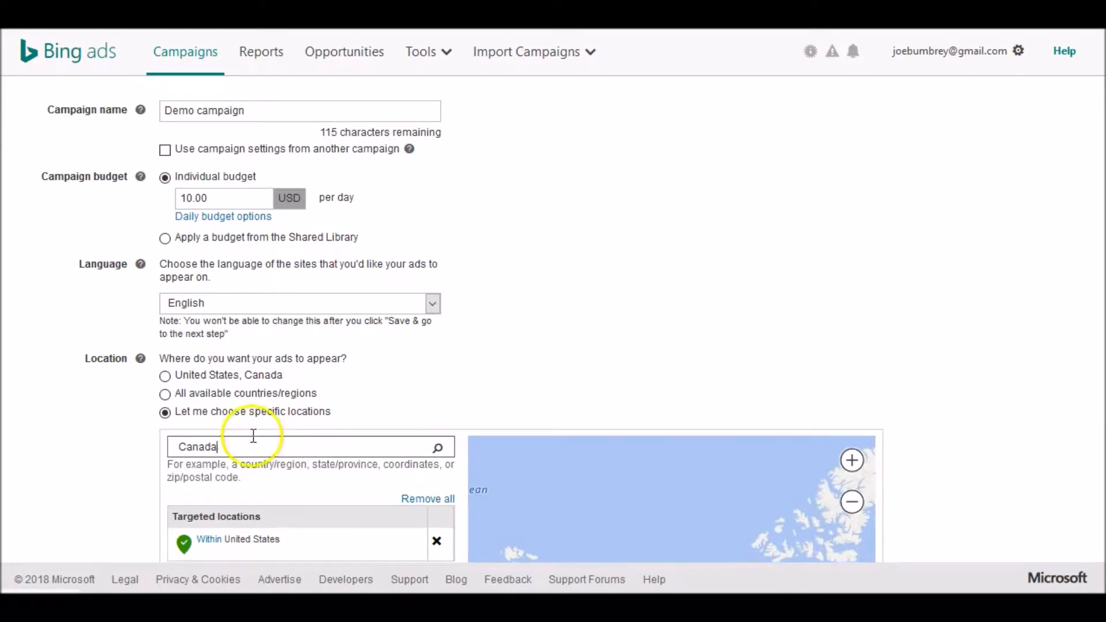
pyautogui.scroll(-5, 269, 439)
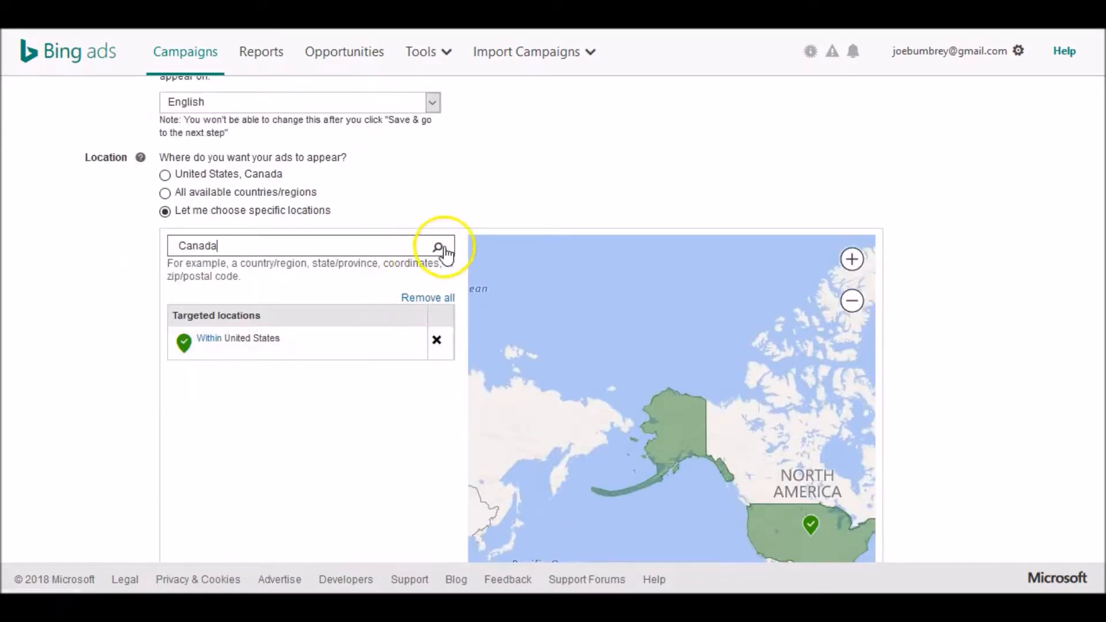
pyautogui.click(441, 248)
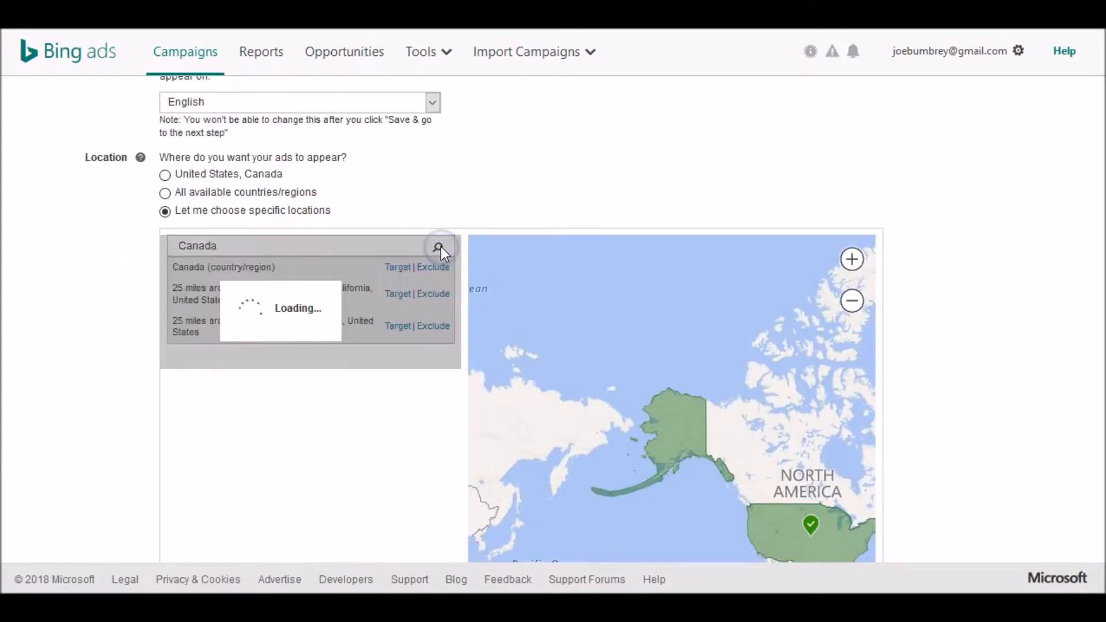
pyautogui.click(401, 269)
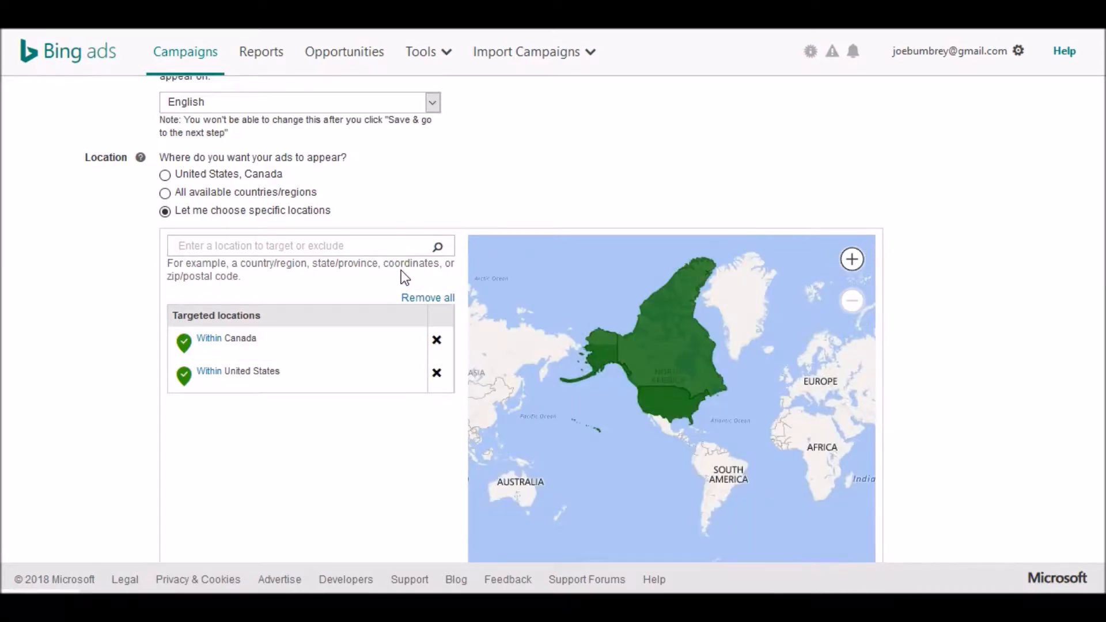
# - Search for United Kingdom and add it as a targeted country/region
pyautogui.click(224, 246)
pyautogui.write('United kingdom')
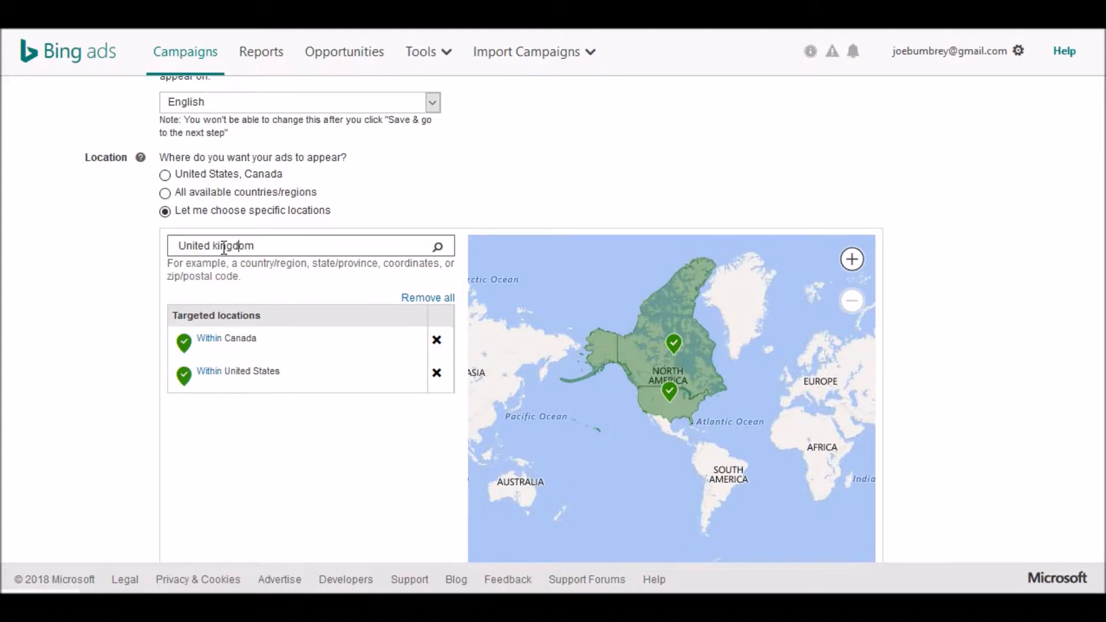
pyautogui.click(439, 201)
pyautogui.click(438, 247)
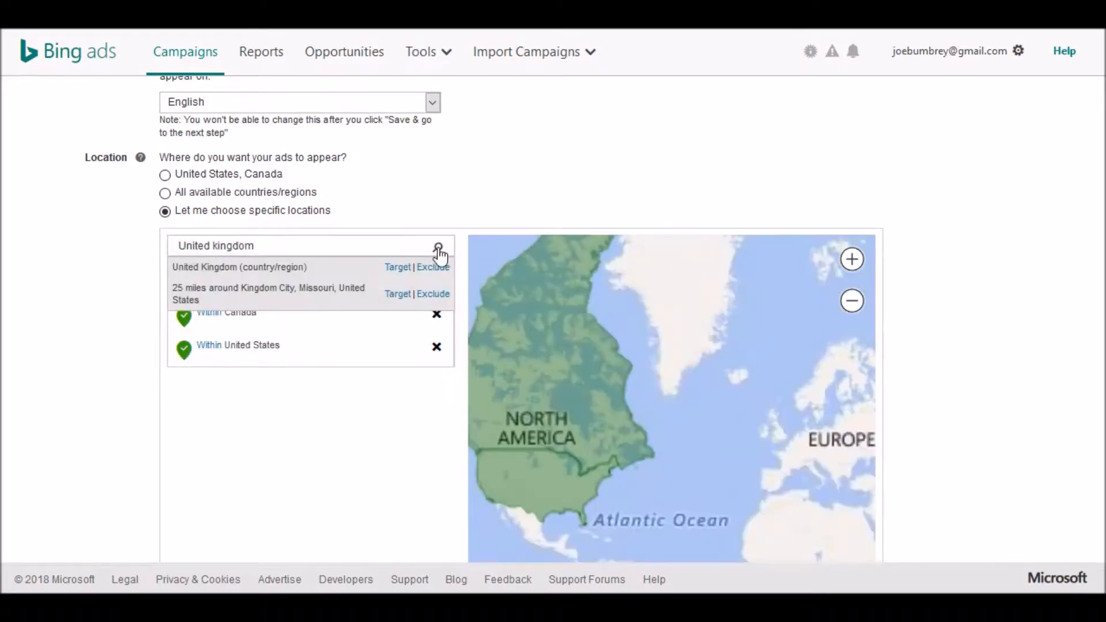
pyautogui.click(405, 268)
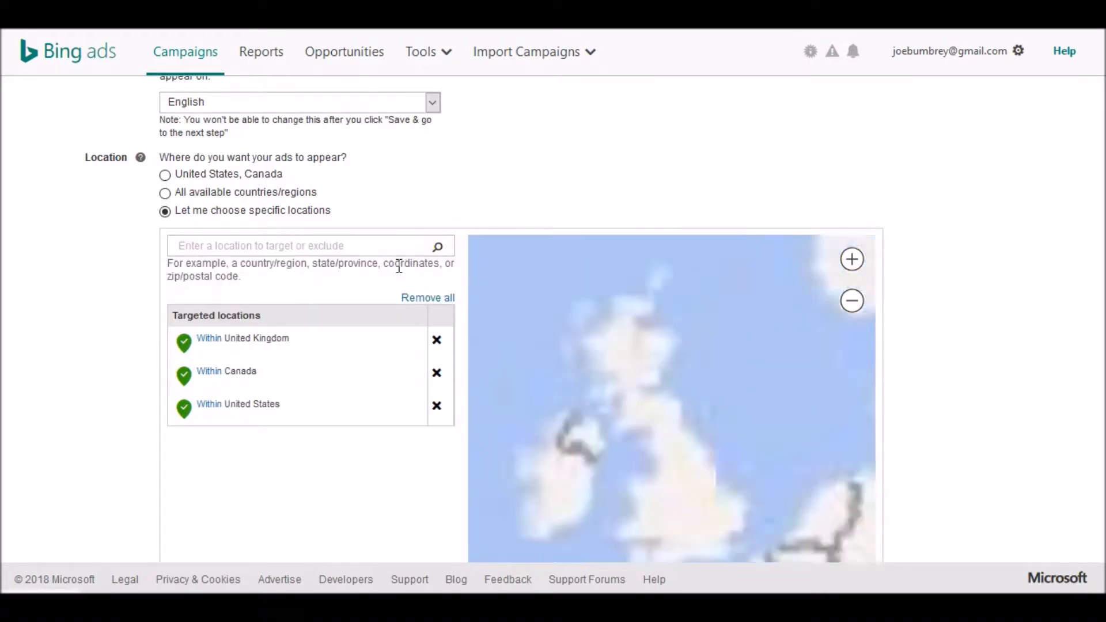
# - Search for Australia and add it as a targeted country/region
pyautogui.write('Australia')
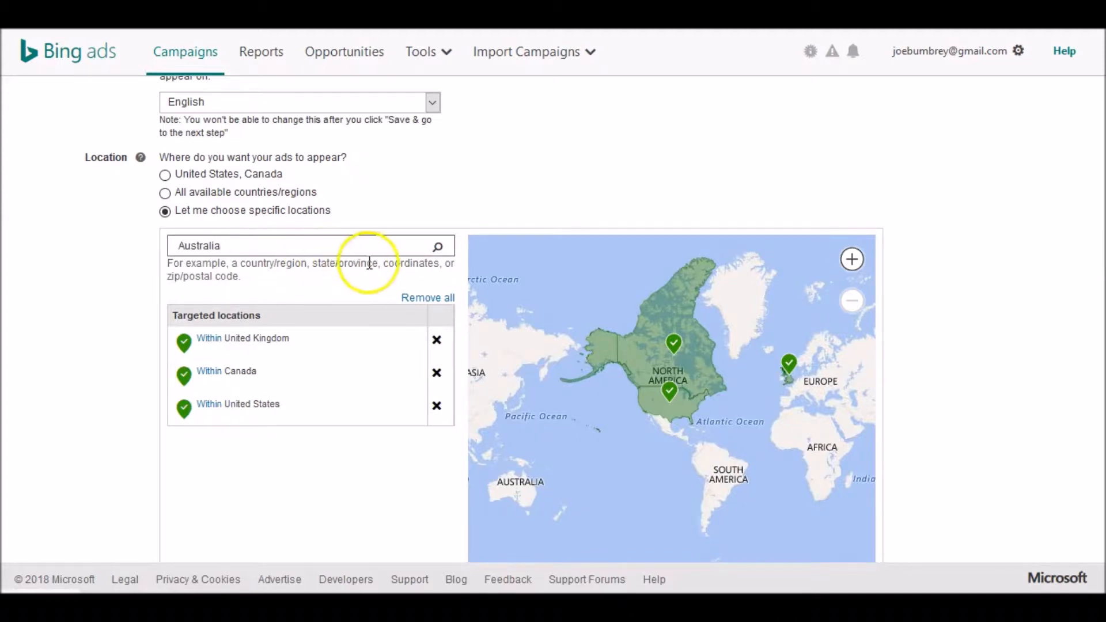
pyautogui.click(437, 248)
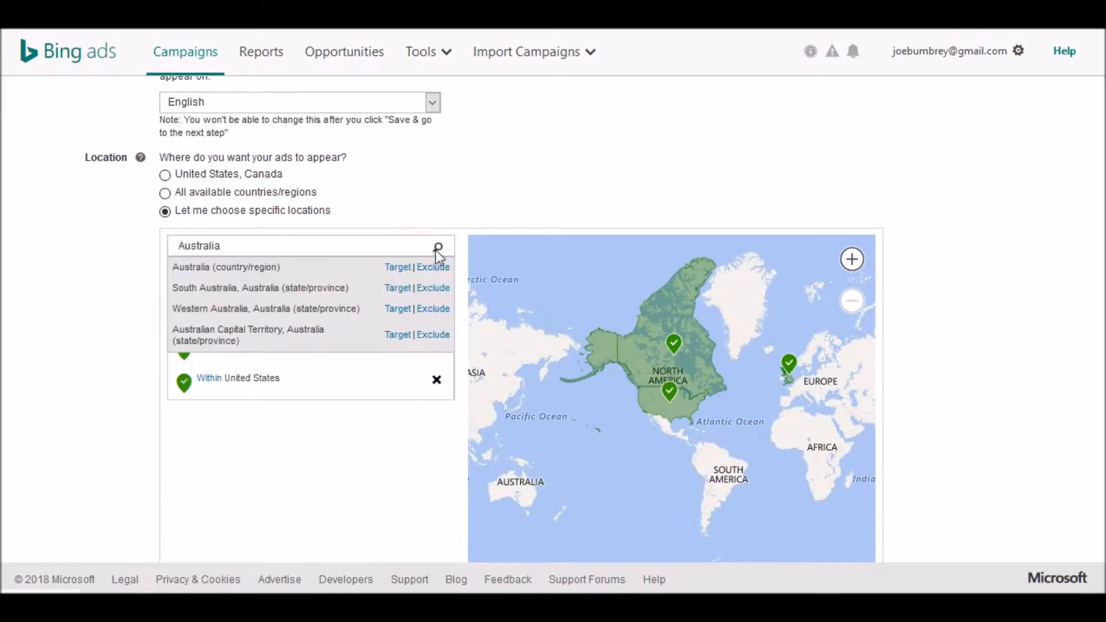
pyautogui.click(397, 268)
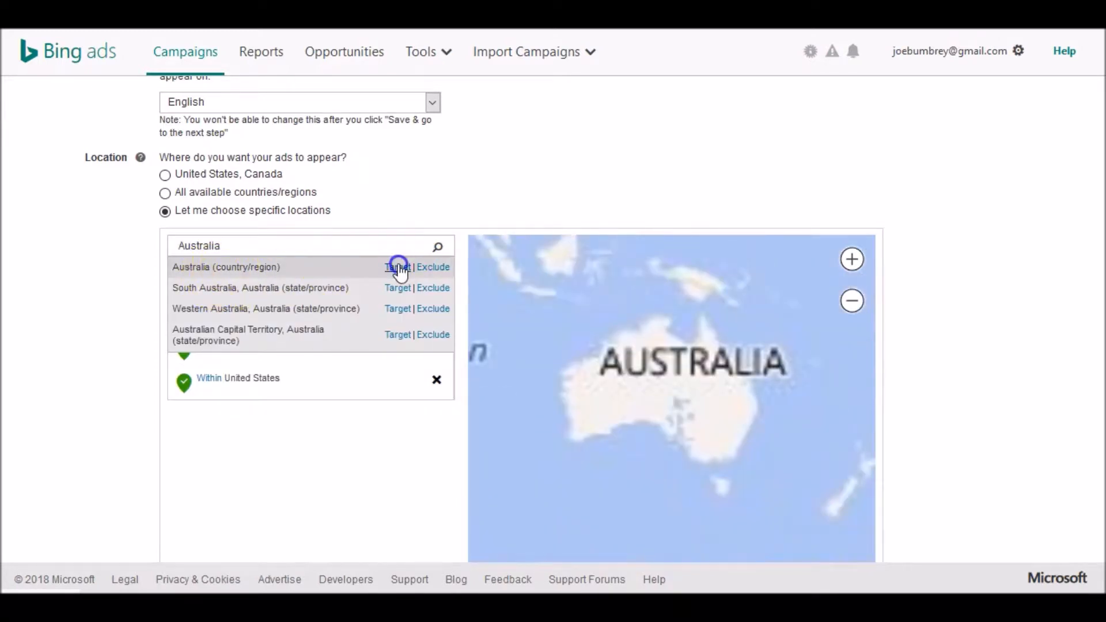
# - Search for New Zealand and add it as a targeted country/region
pyautogui.click(267, 243)
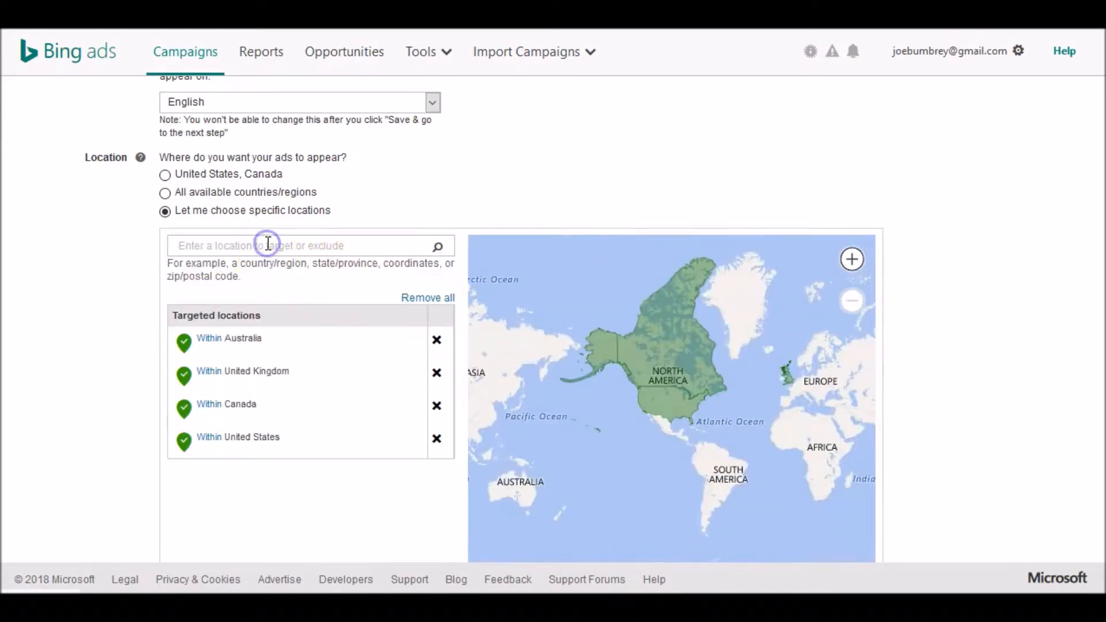
pyautogui.write('n')
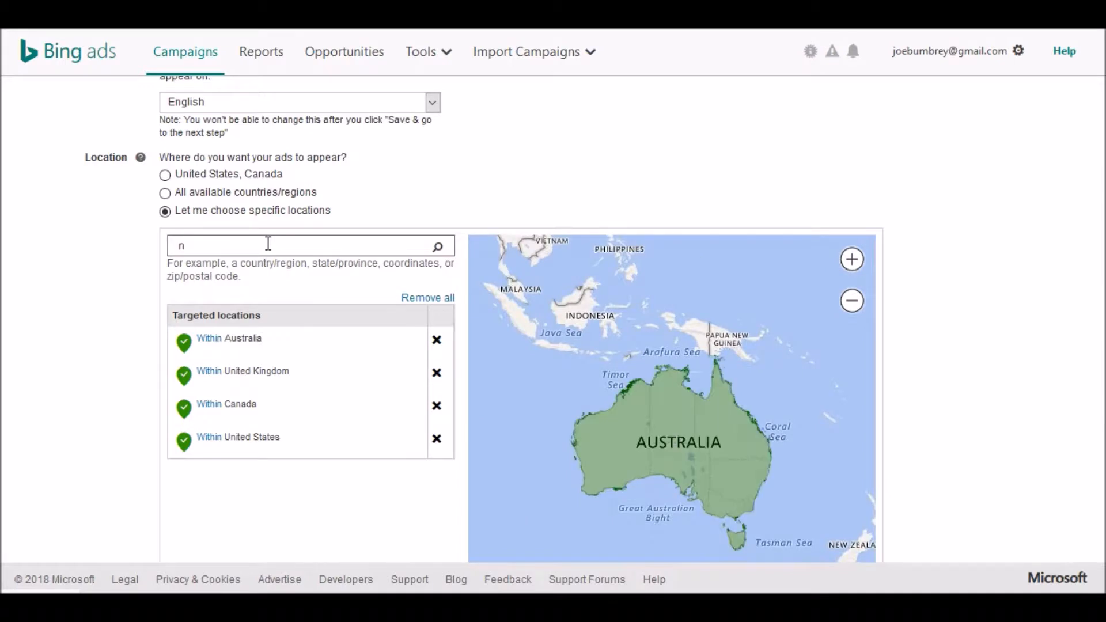
pyautogui.write('ew zealand')
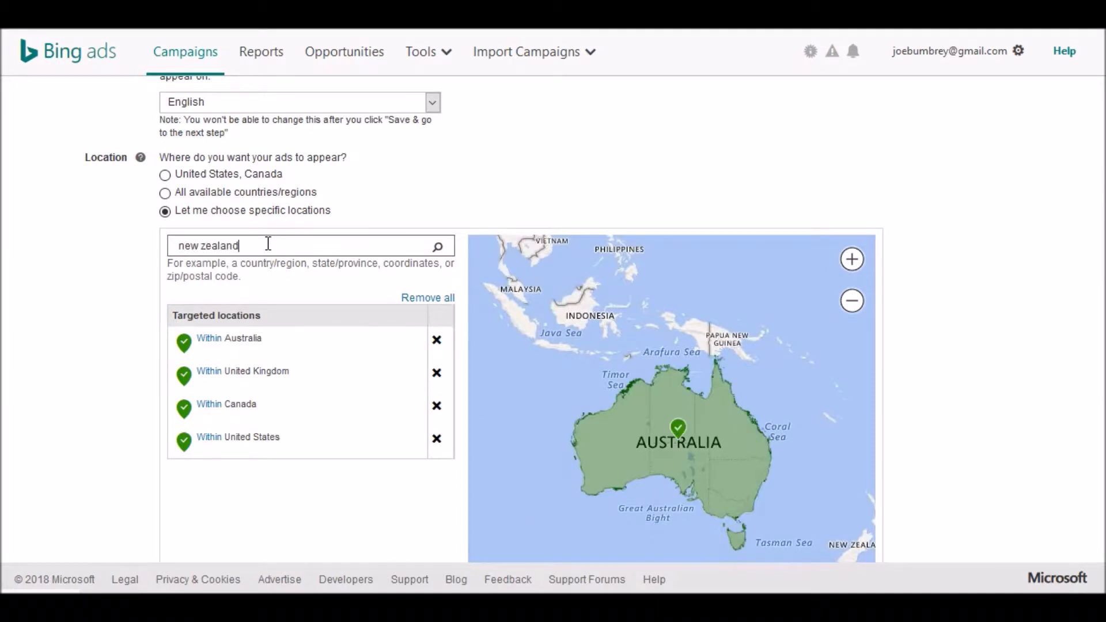
pyautogui.press('Return')
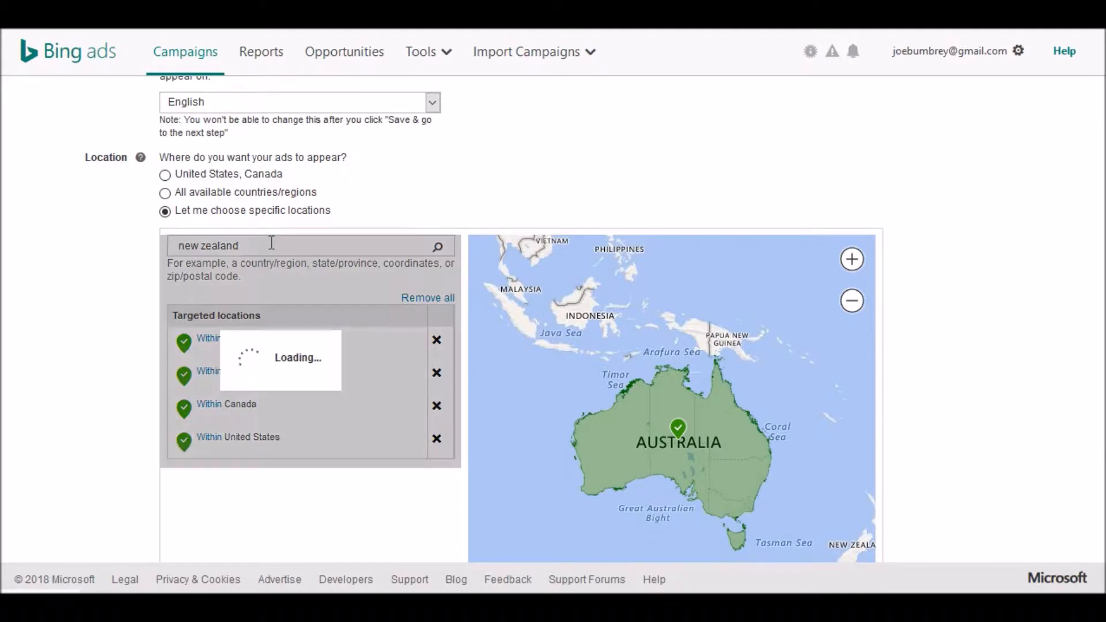
pyautogui.click(397, 266)
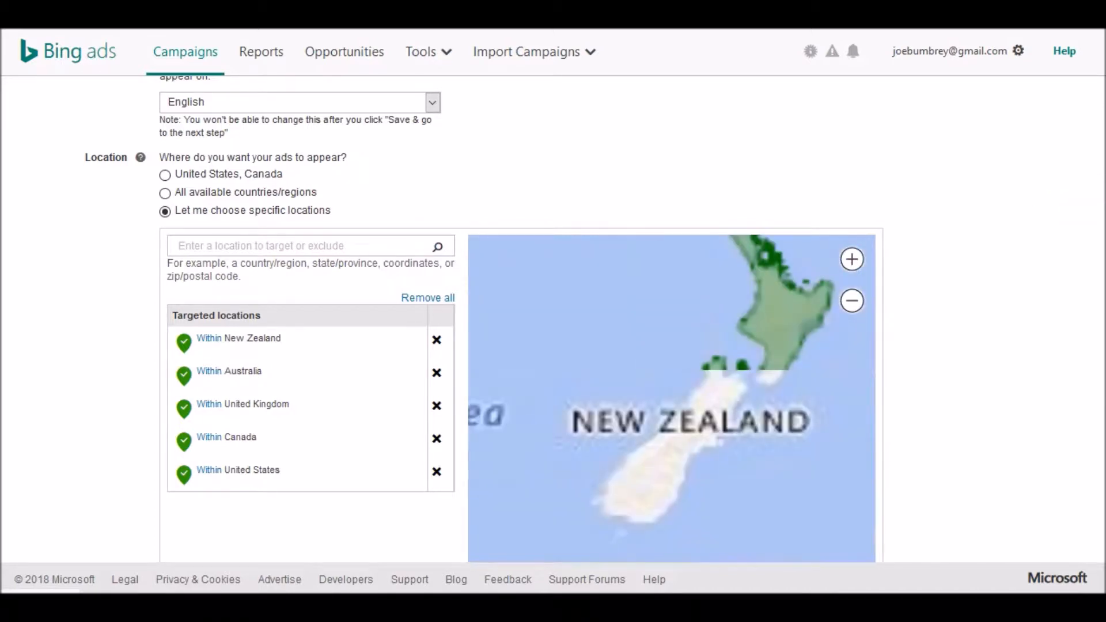
# - Uncheck targeting people searching for or viewing pages about the targeted locations, then save and go to the next step
pyautogui.scroll(-3, 443, 281)
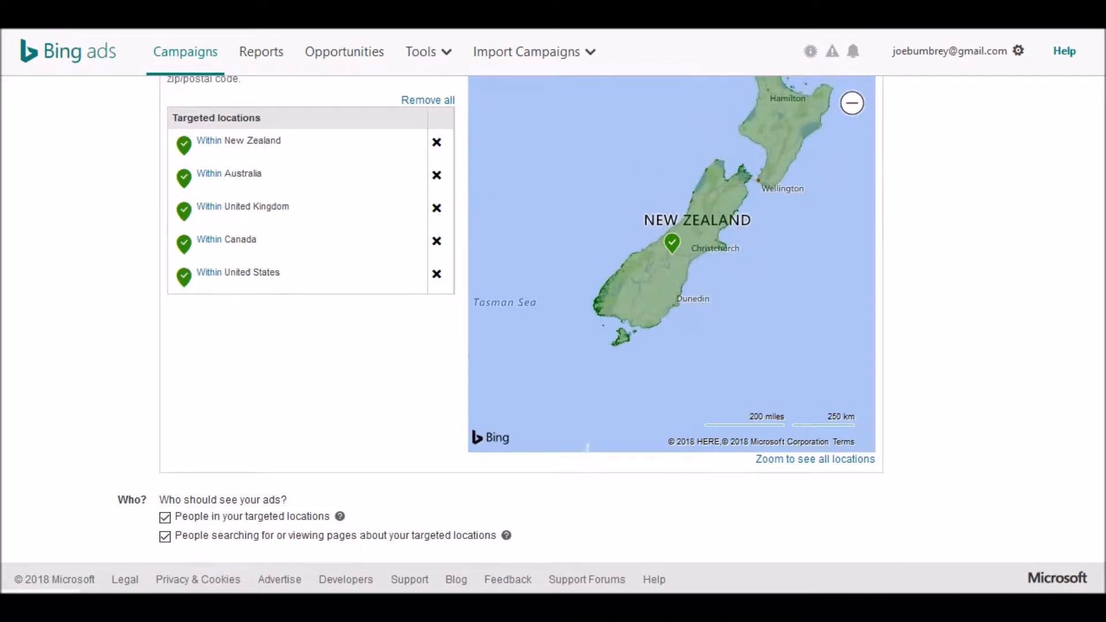
pyautogui.scroll(-1, 501, 308)
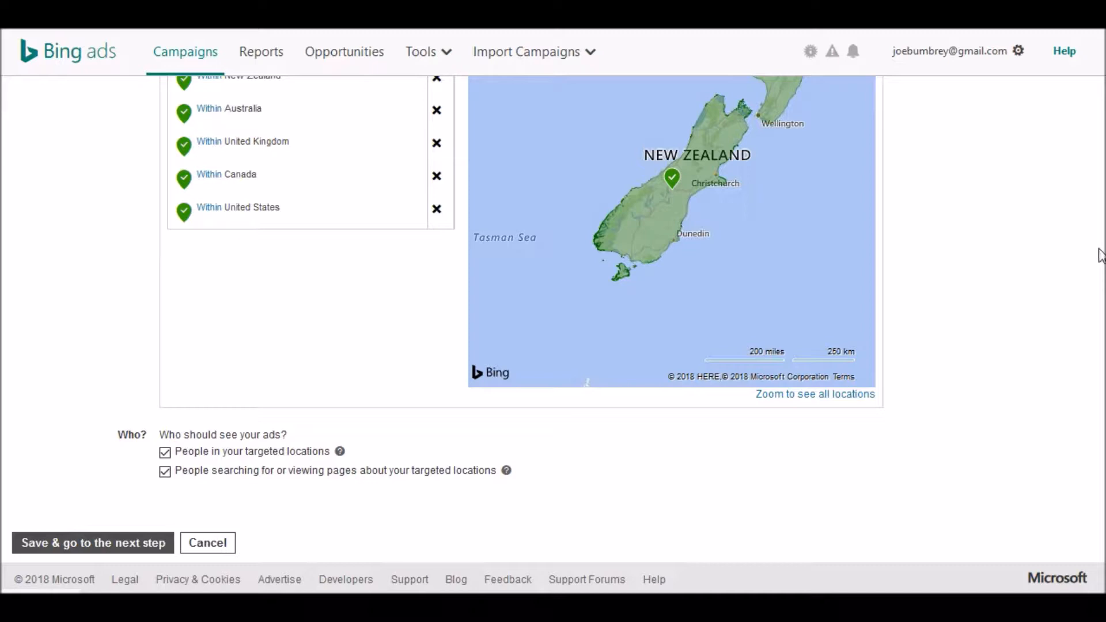
pyautogui.click(165, 471)
pyautogui.click(107, 544)
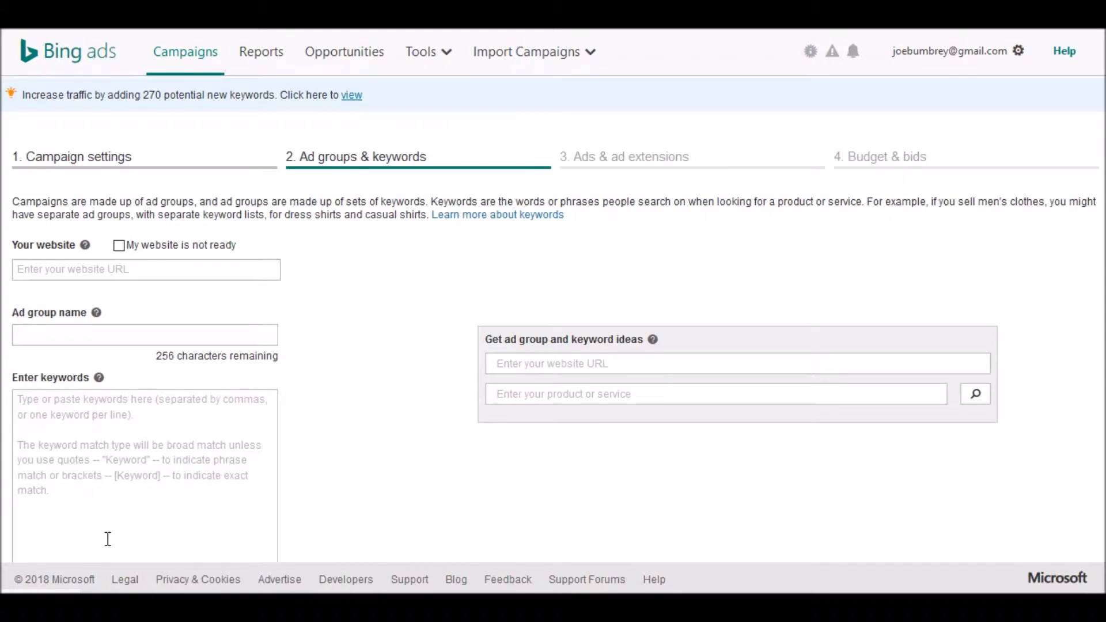
# - Switch to the link tracker and copy the tracking link for the ITM Sales Page
pyautogui.click(980, 215)
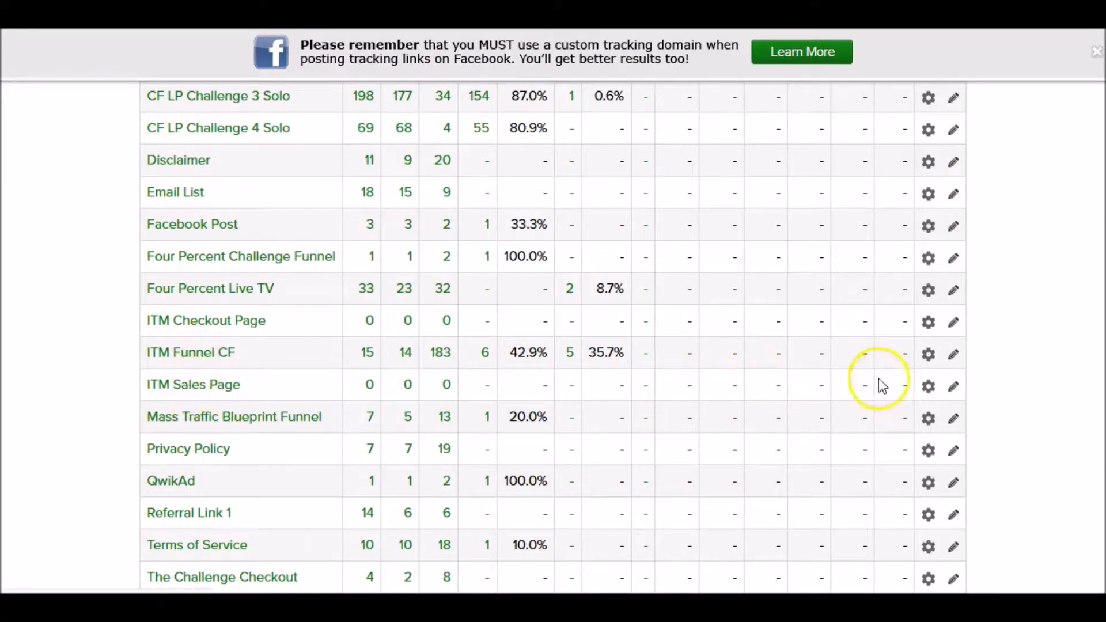
pyautogui.click(929, 390)
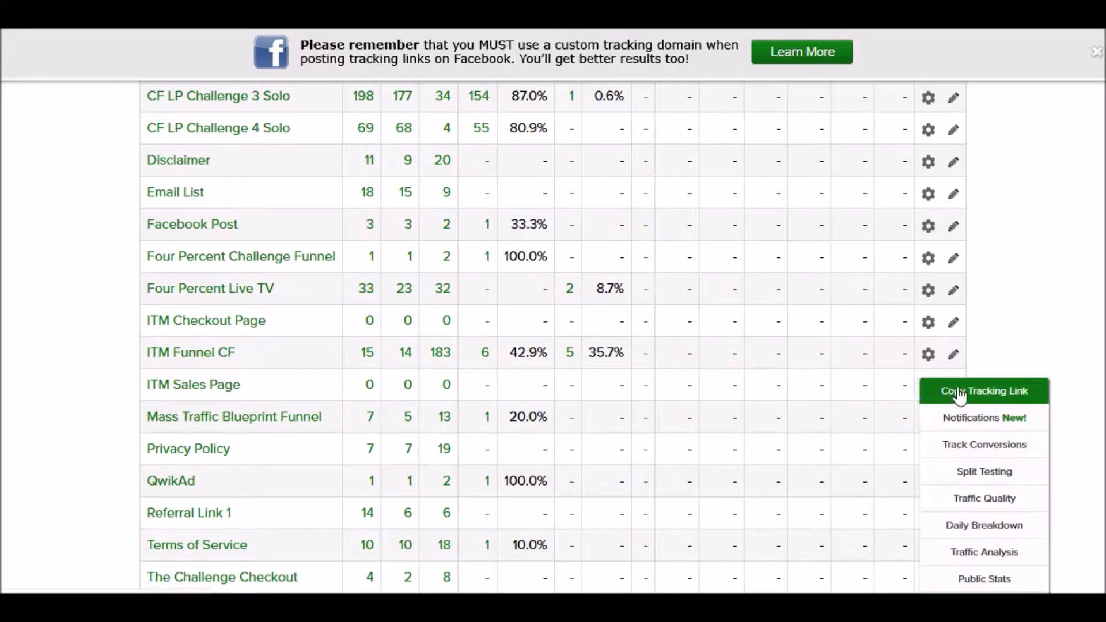
pyautogui.click(945, 392)
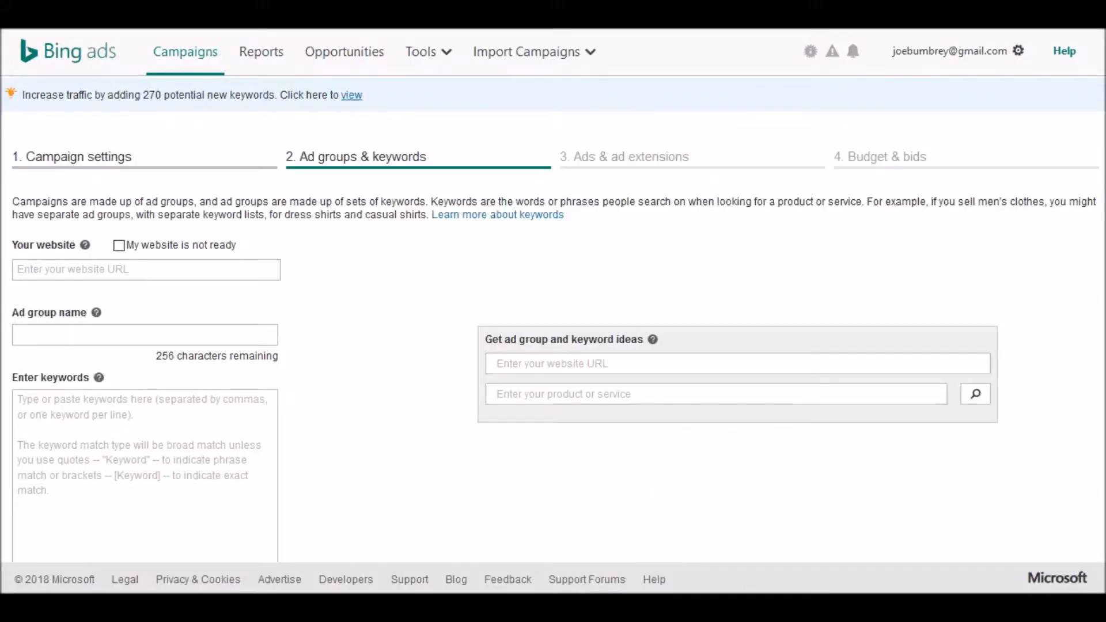
# - Paste the copied tracking link into the ad group's website URL field
pyautogui.click(27, 274)
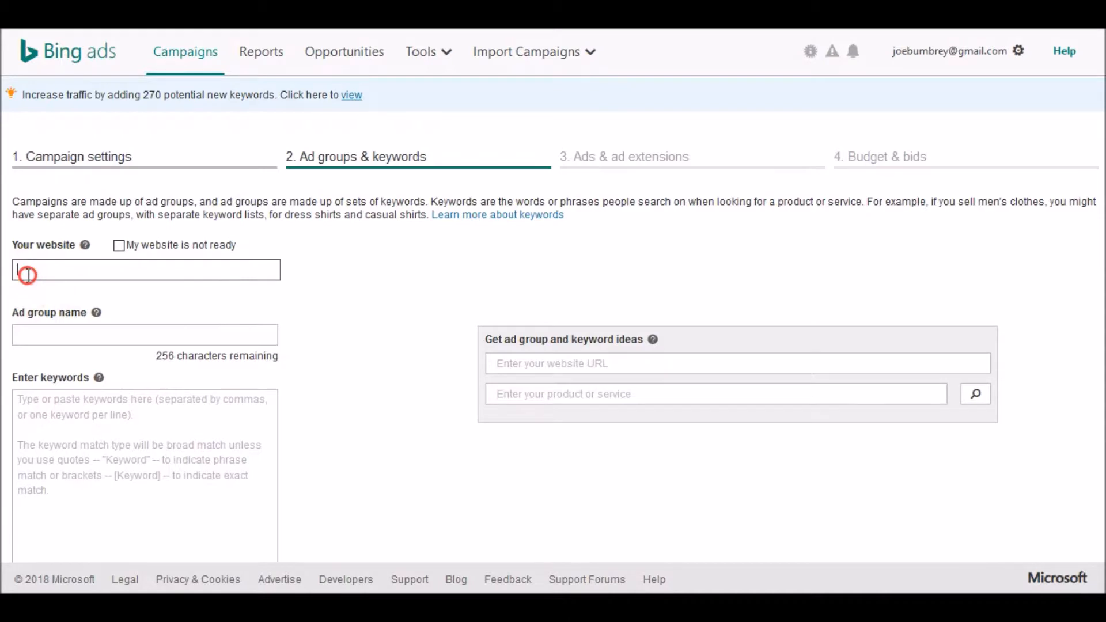
pyautogui.rightClick(27, 275)
pyautogui.click(77, 350)
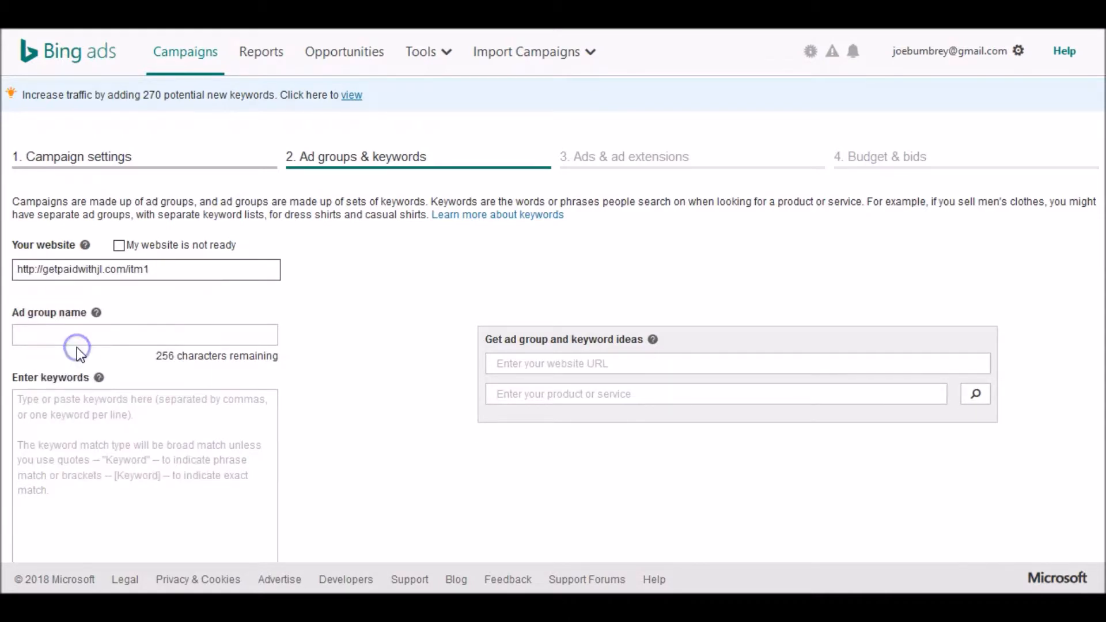
# - Name the ad group Web traffic ad group
pyautogui.click(77, 337)
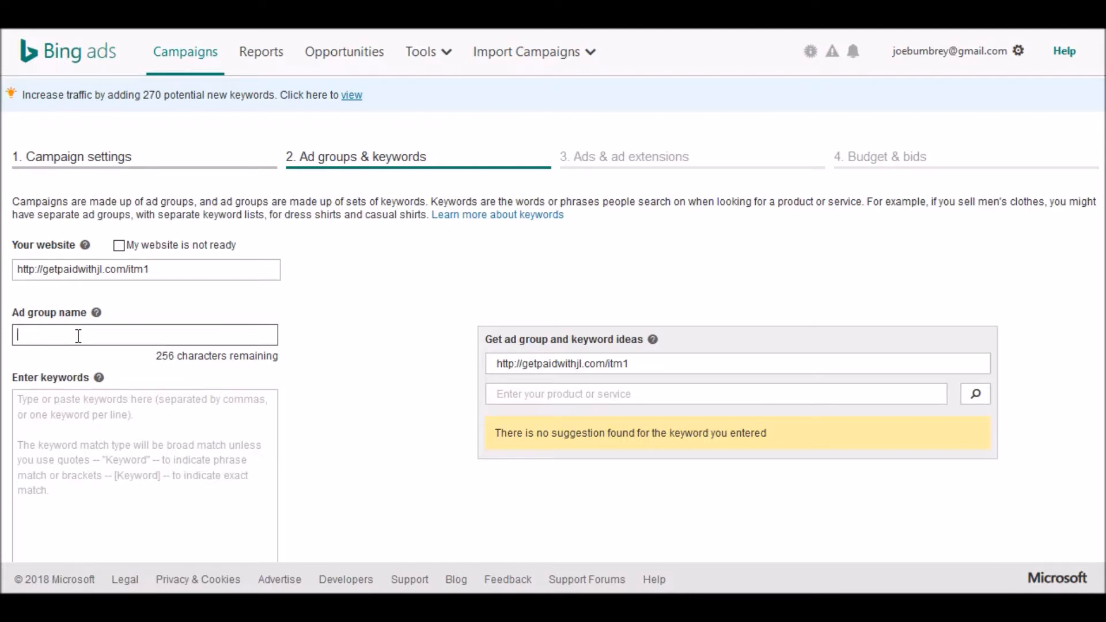
pyautogui.write('Web traffic ad group')
# - Search Bing for how to get web traffic and browse the results for keyword ideas
pyautogui.scroll(-3, 96, 338)
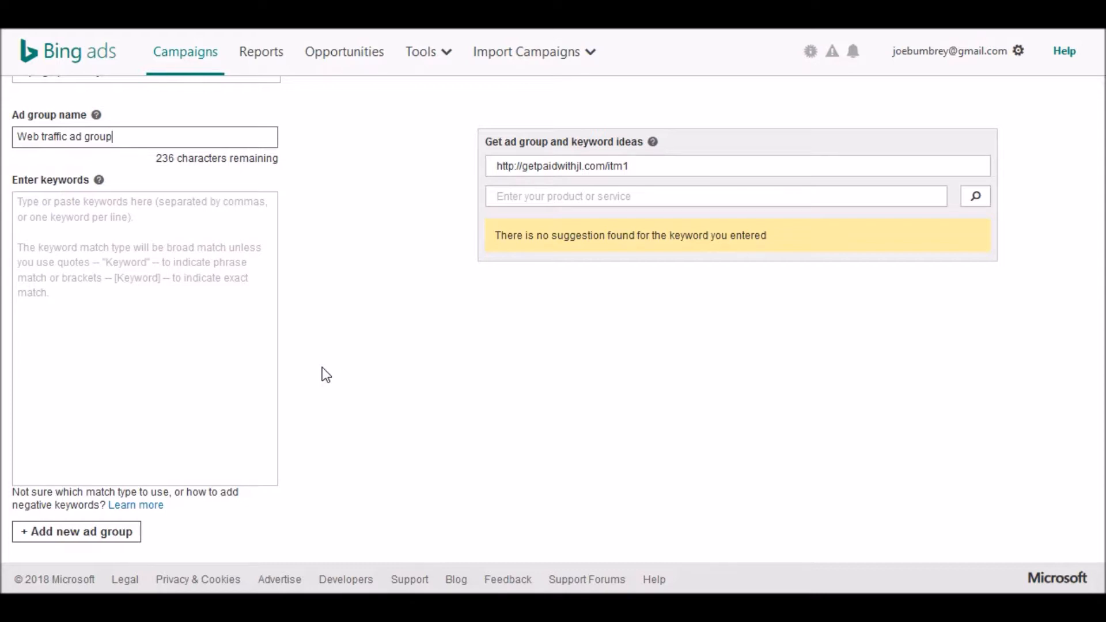
pyautogui.click(439, 231)
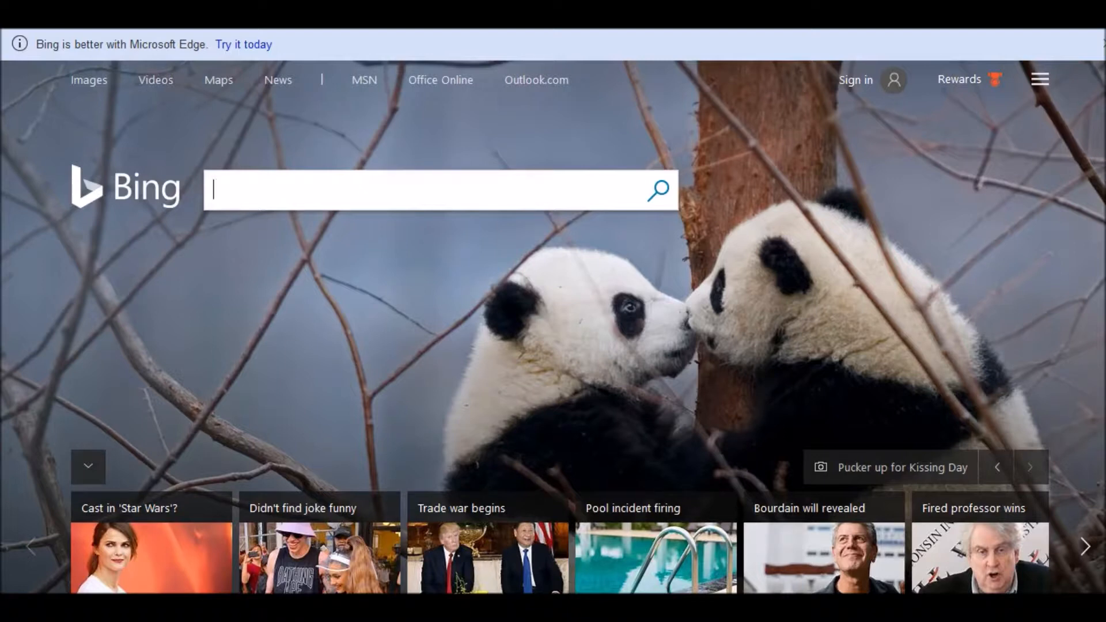
pyautogui.write('h')
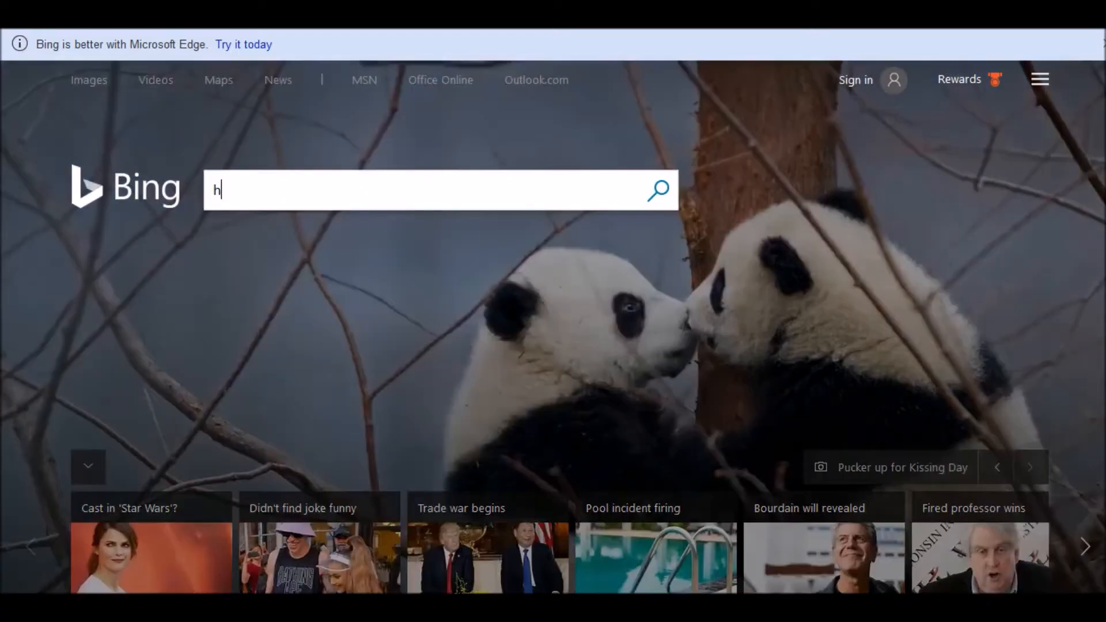
pyautogui.write('ow t')
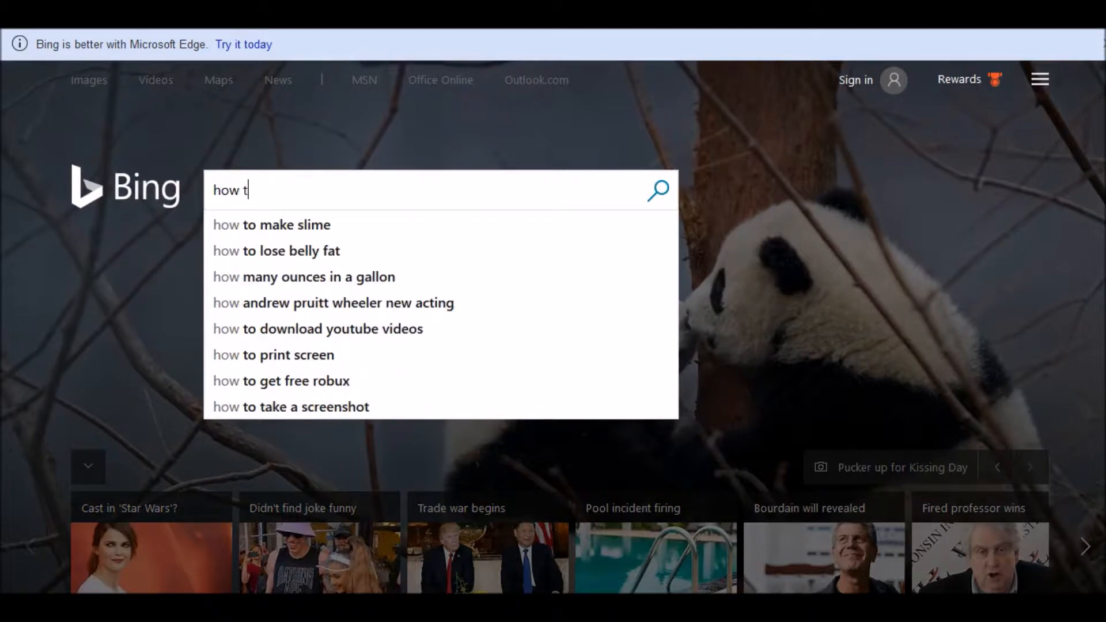
pyautogui.write('o gwt')
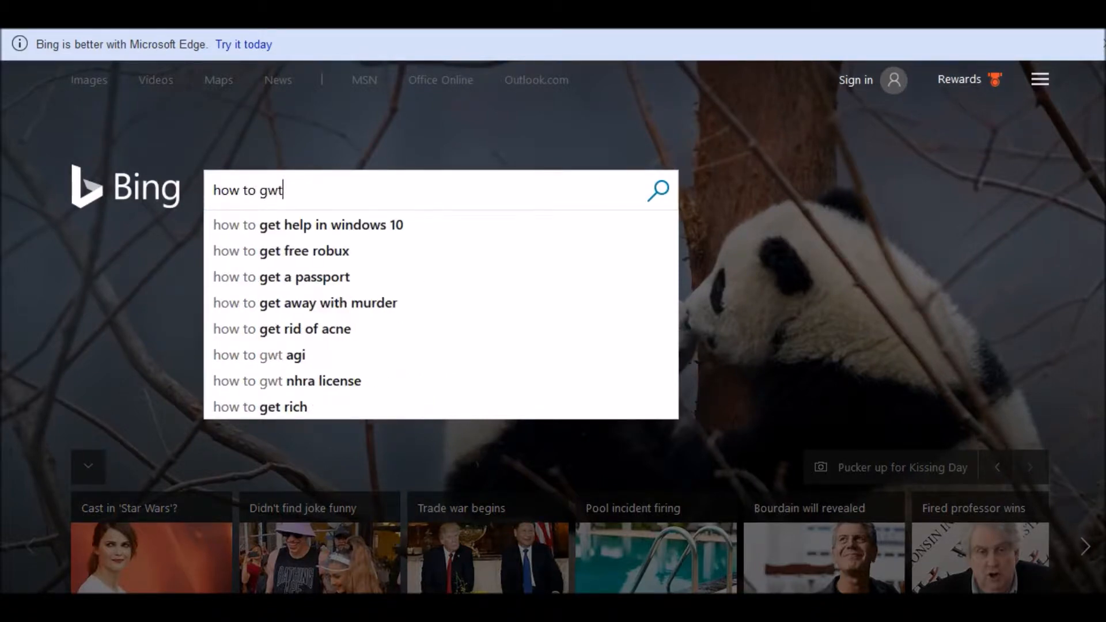
pyautogui.press('BackSpace')
pyautogui.press('BackSpace')
pyautogui.press('BackSpace')
pyautogui.write('et ')
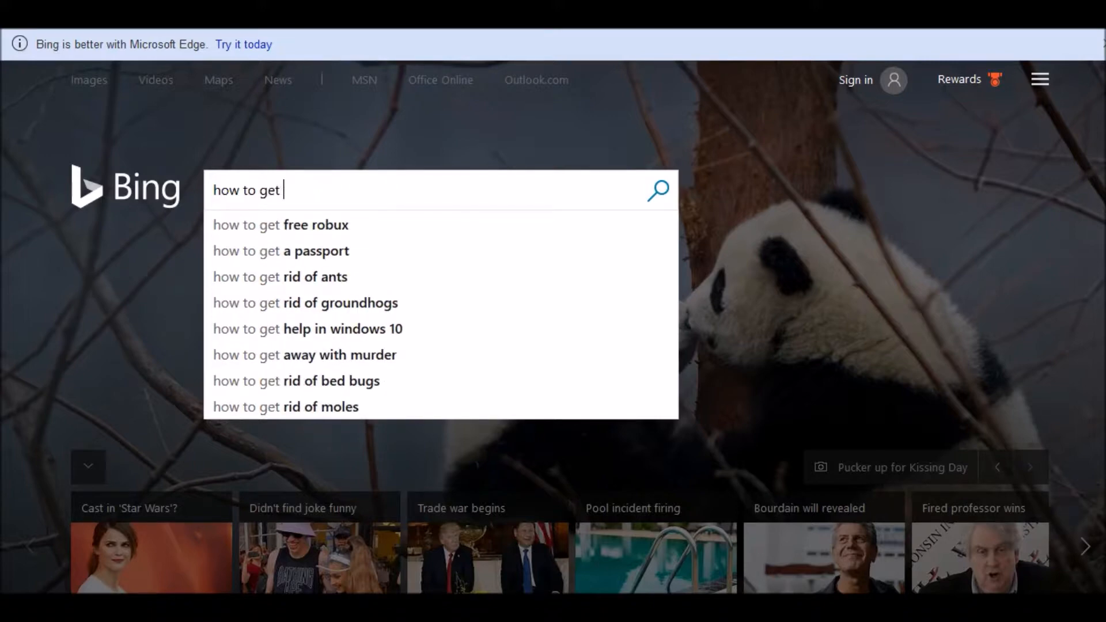
pyautogui.write('web traffic')
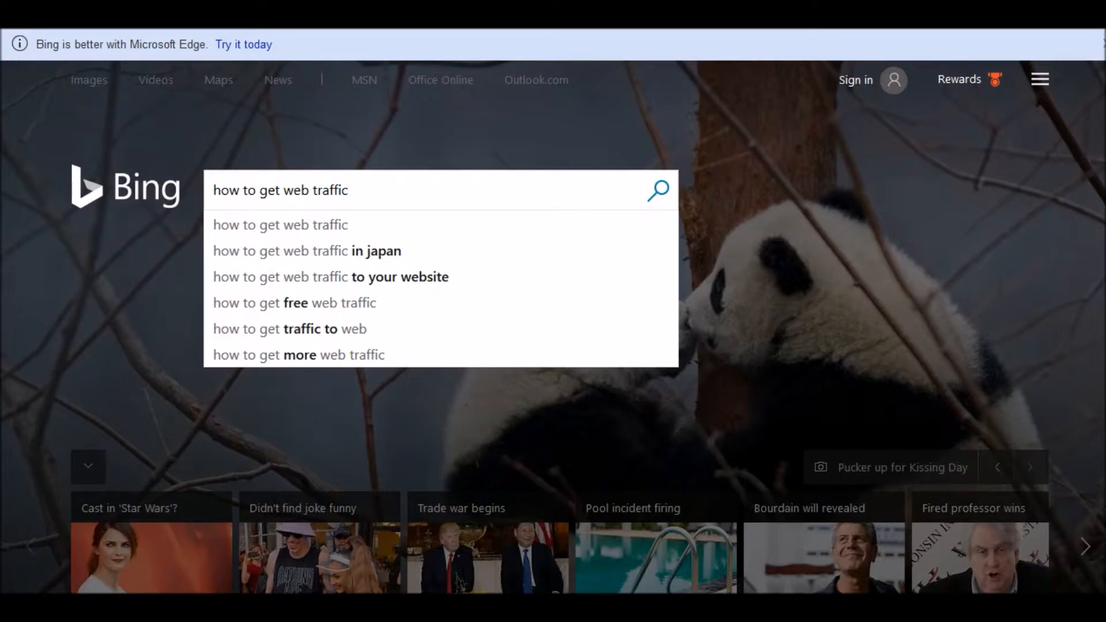
pyautogui.press('Return')
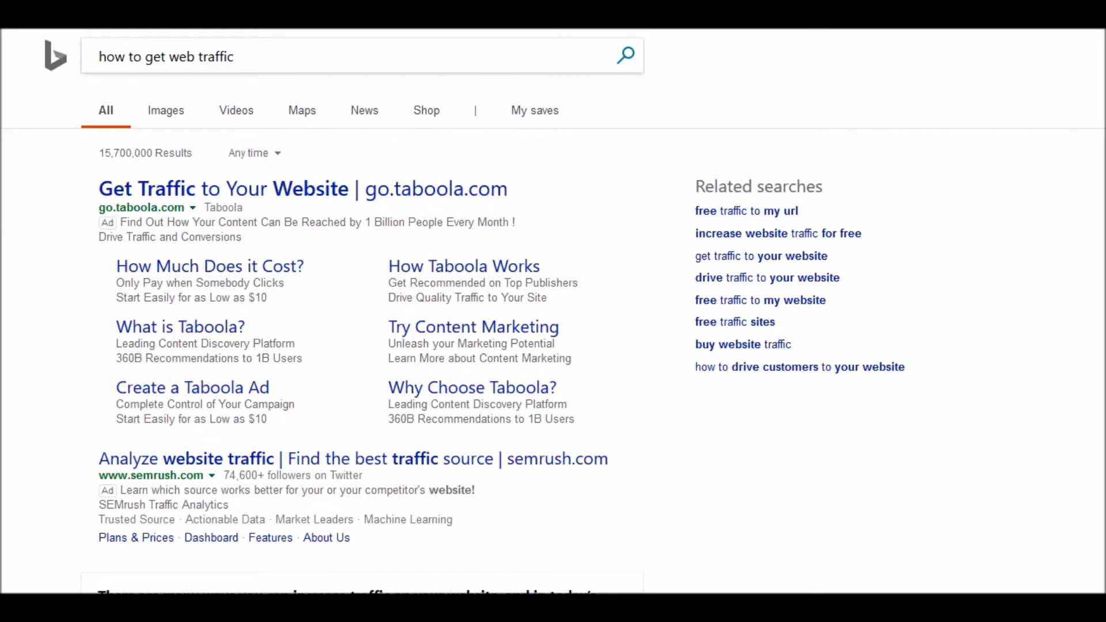
pyautogui.moveTo(1105, 110)
pyautogui.scroll(-5, 502, 311)
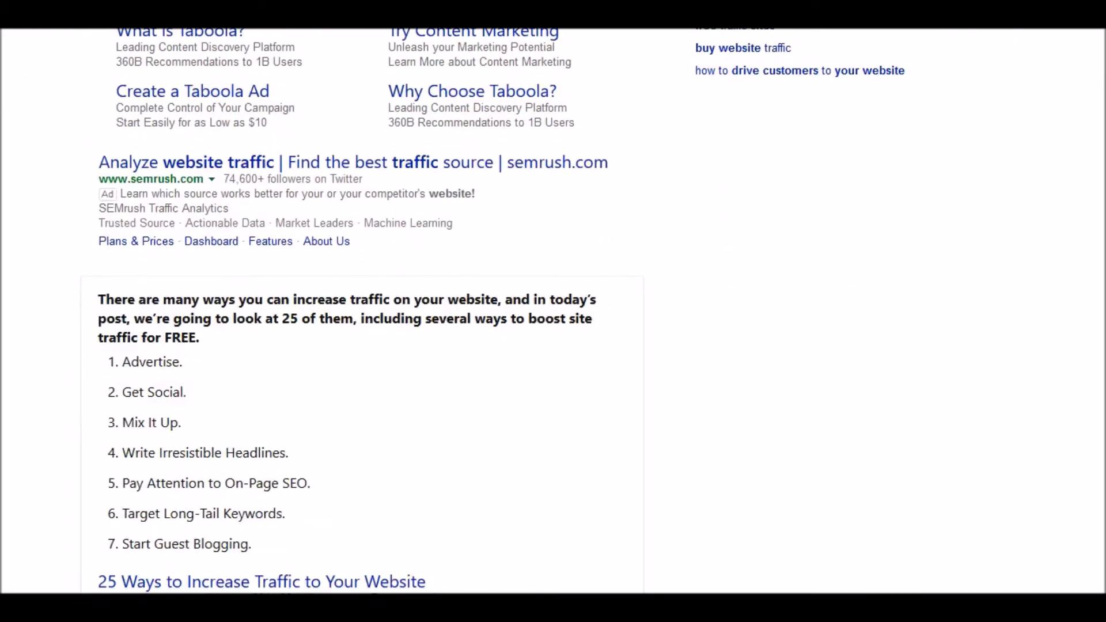
pyautogui.scroll(-14, 362, 311)
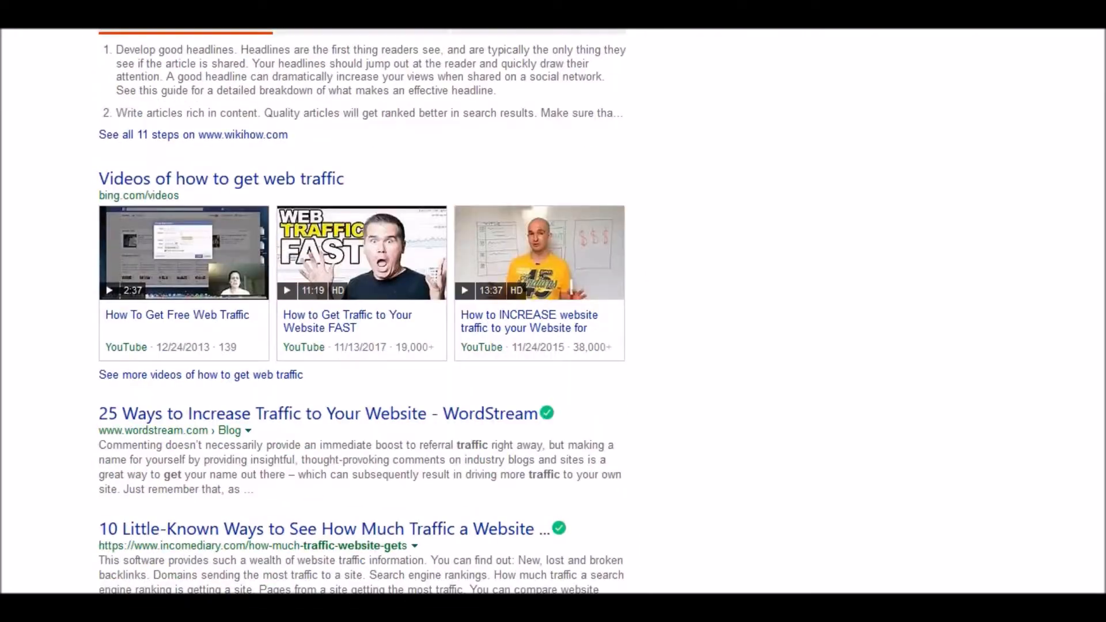
pyautogui.scroll(-20, 362, 311)
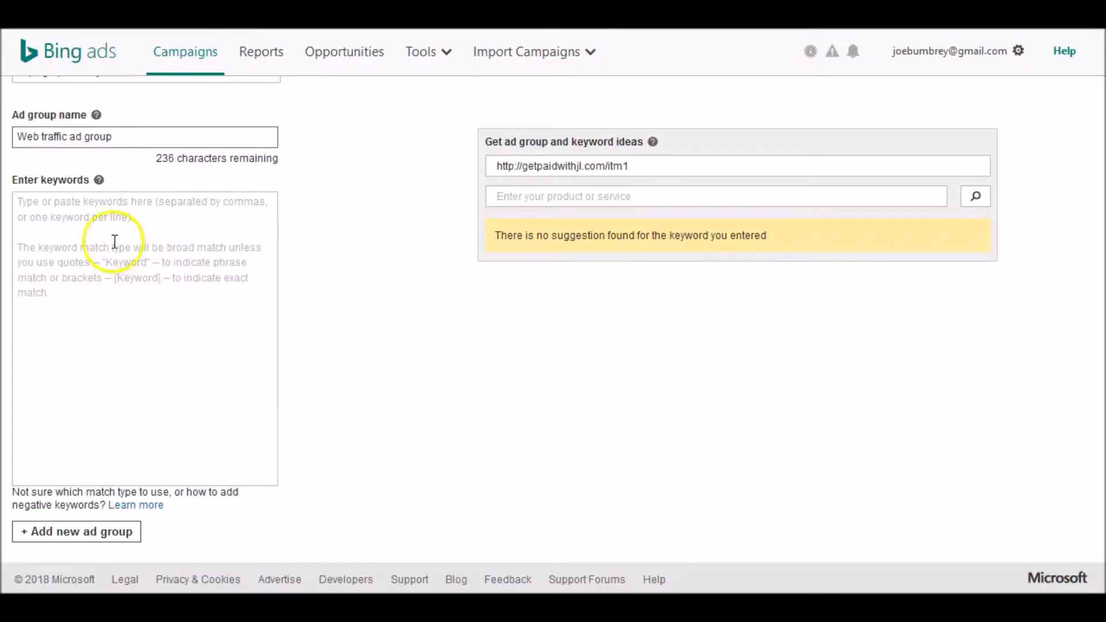
# - Enter the exact-match keyword [learn how to get web traffic fast], then save and go to the next step
pyautogui.click(109, 222)
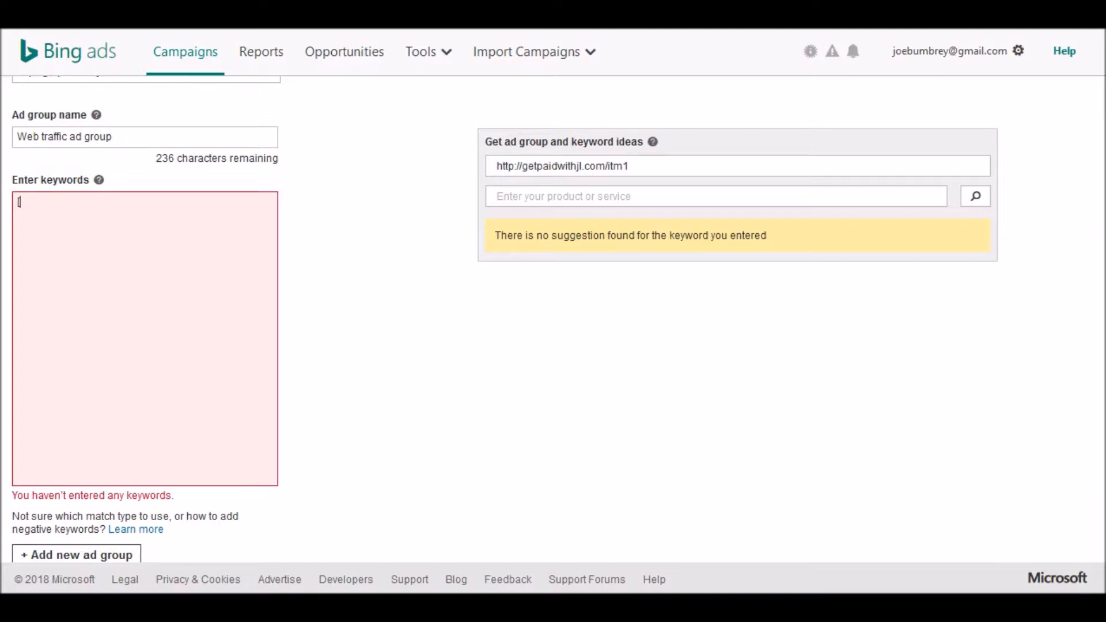
pyautogui.write('learn how to get web tr')
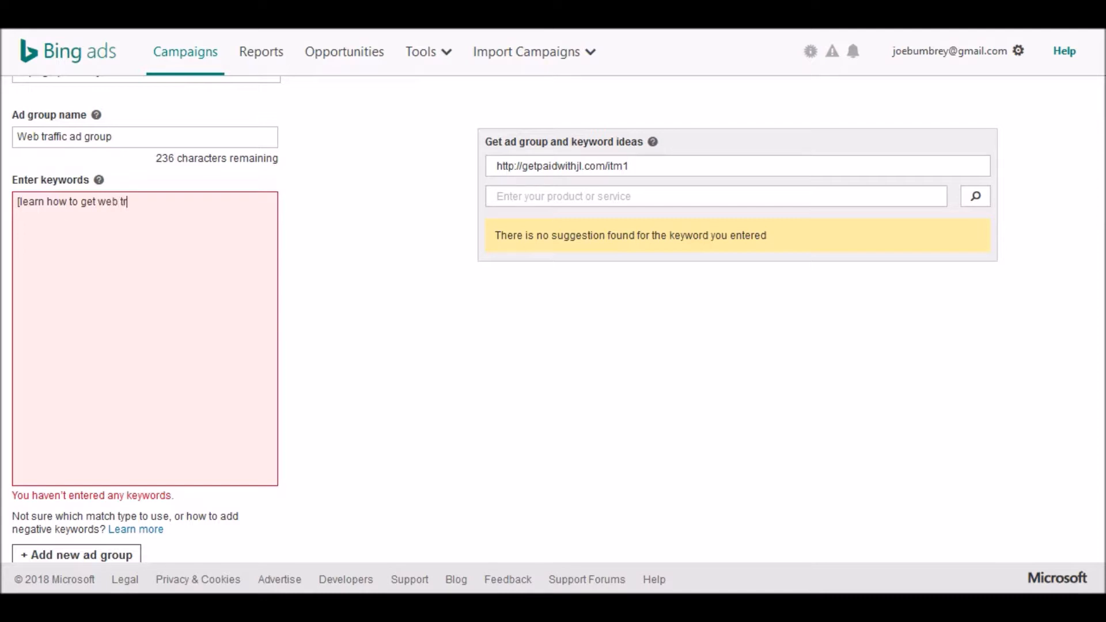
pyautogui.write('affic fast]')
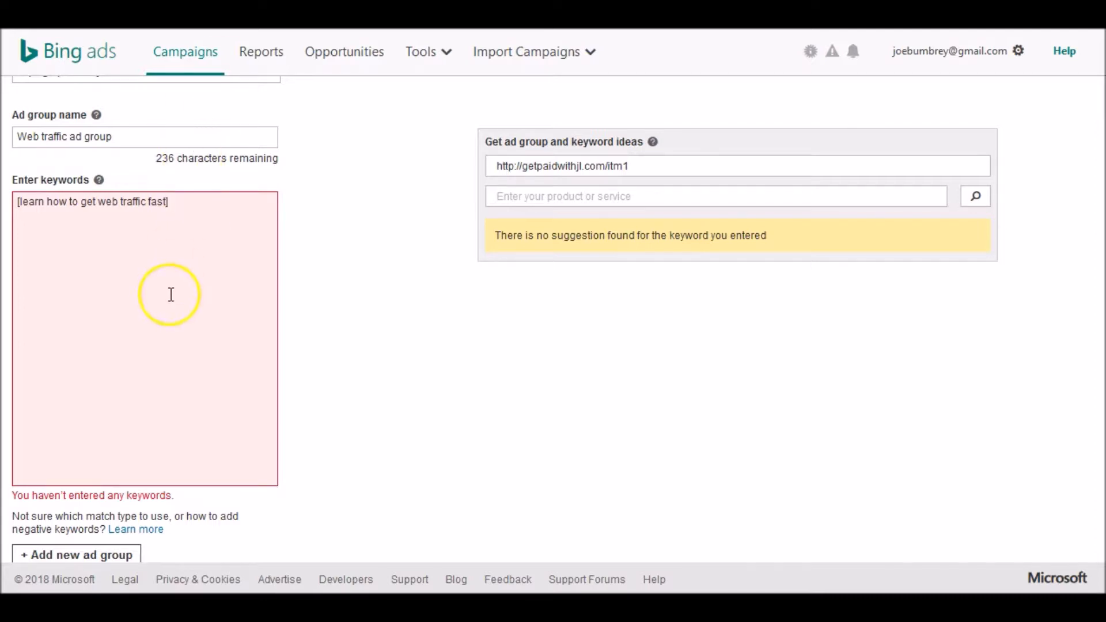
pyautogui.scroll(-2, 172, 295)
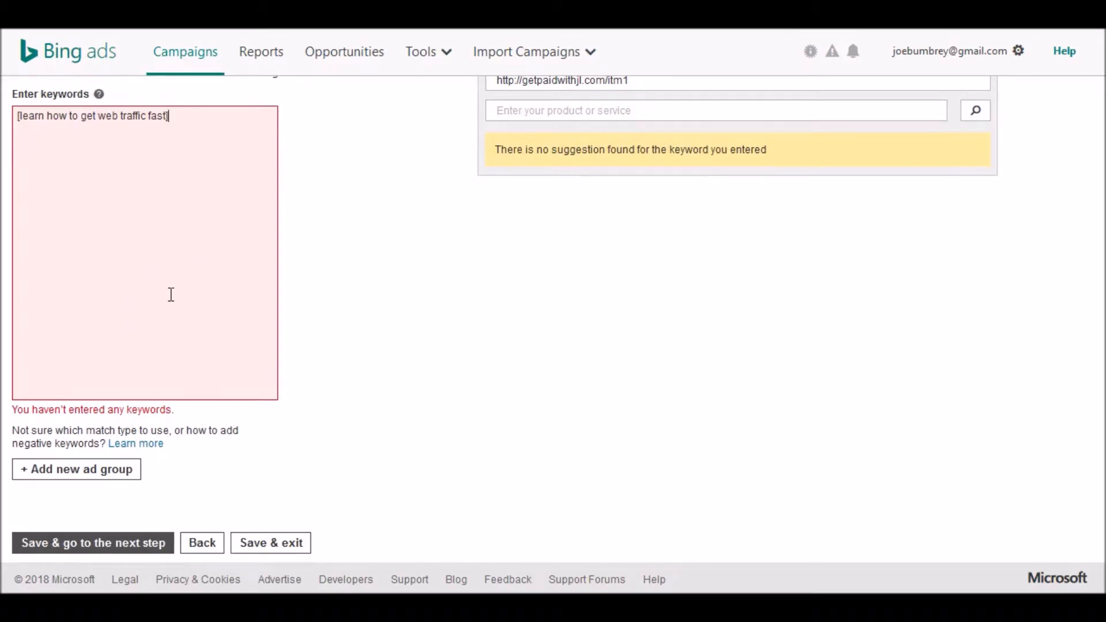
pyautogui.click(134, 543)
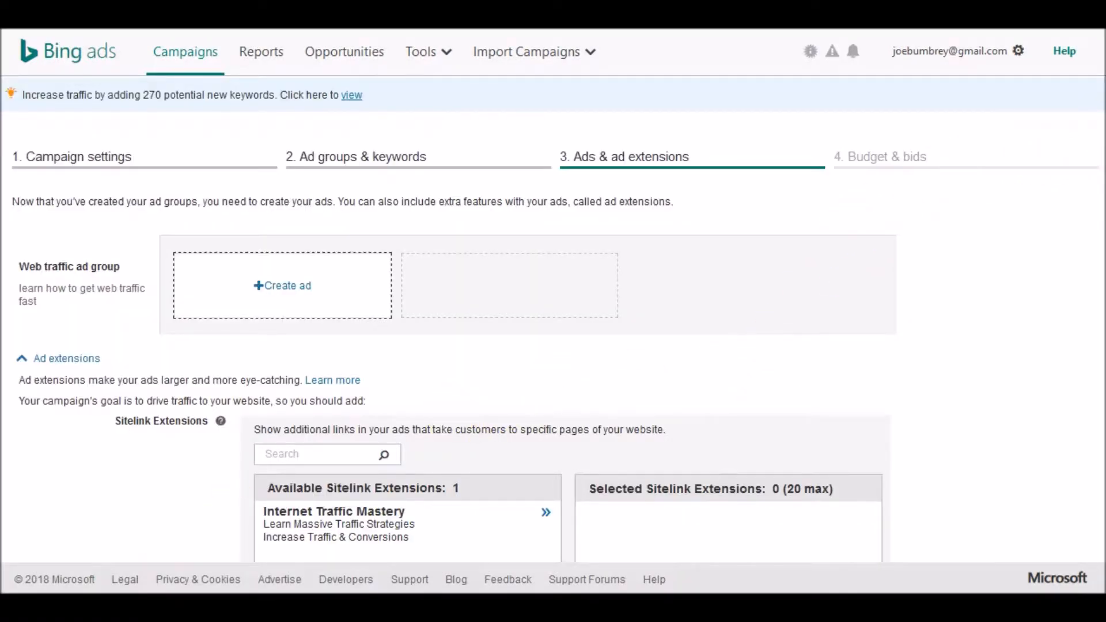
# - Create an ad for the Web traffic ad group and paste the tracking link as its final URL
pyautogui.scroll(-2, 553, 316)
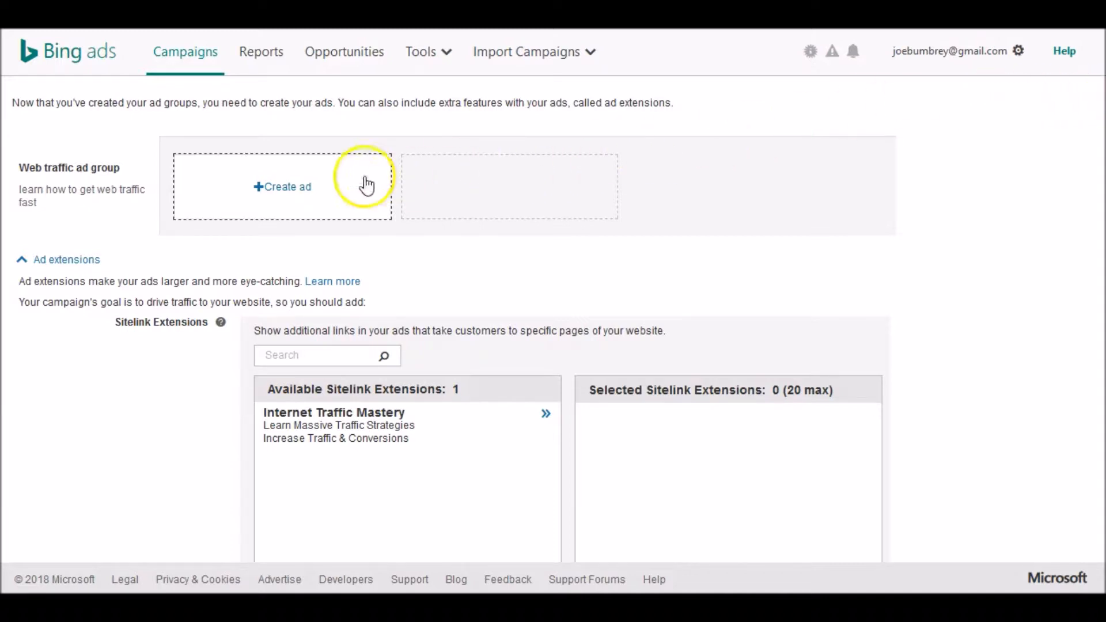
pyautogui.click(304, 193)
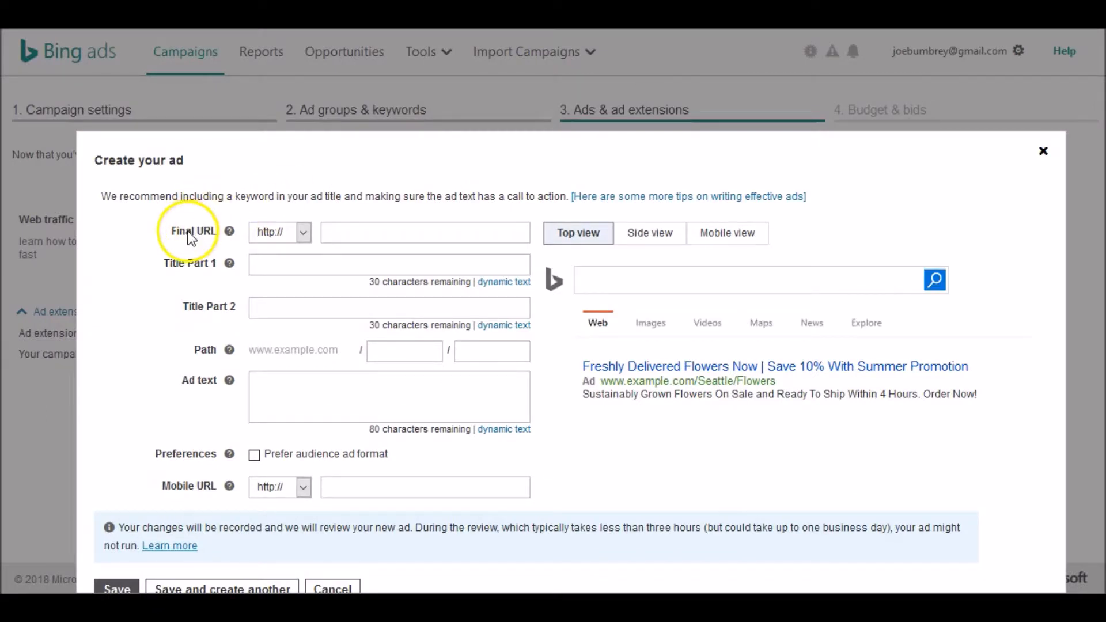
pyautogui.rightClick(345, 232)
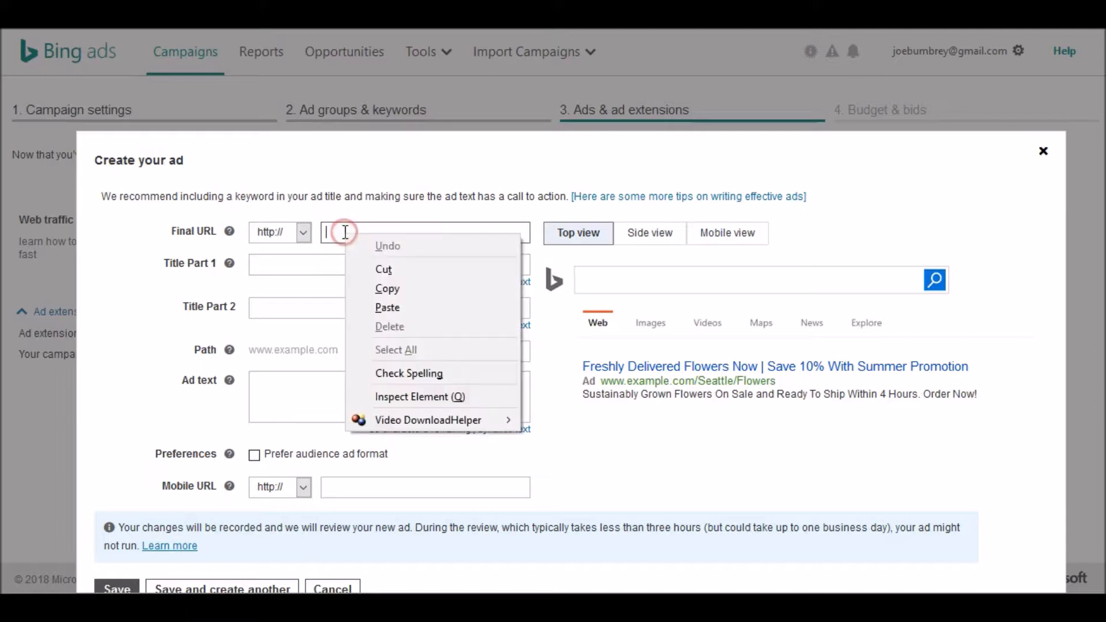
pyautogui.click(388, 300)
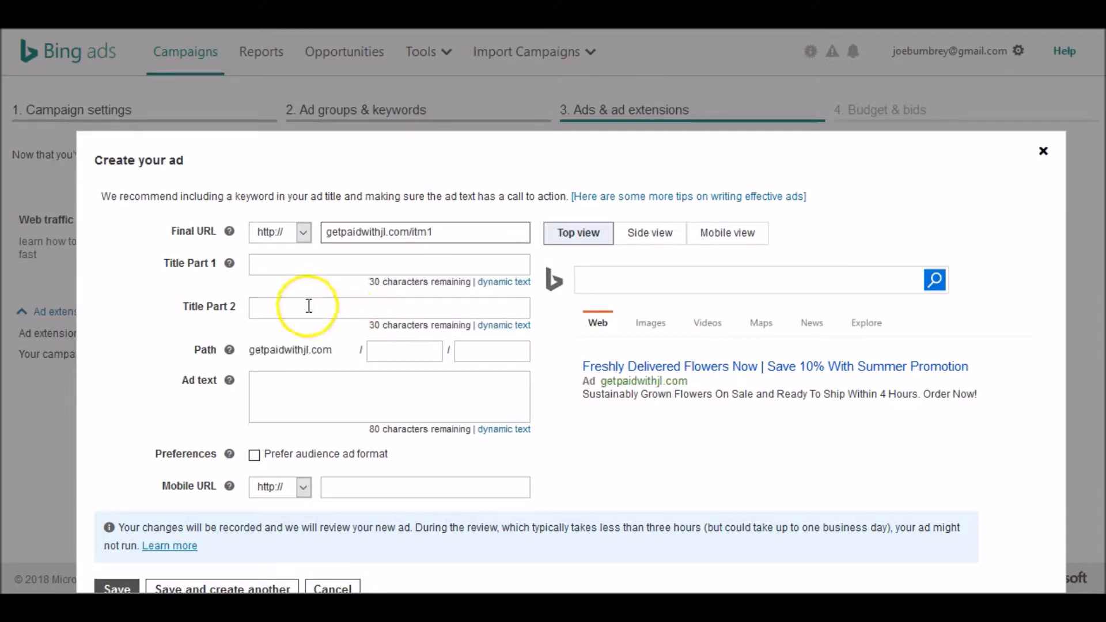
# - Set the ad's Title Part 1 to Get Web Traffic Fast
pyautogui.click(285, 269)
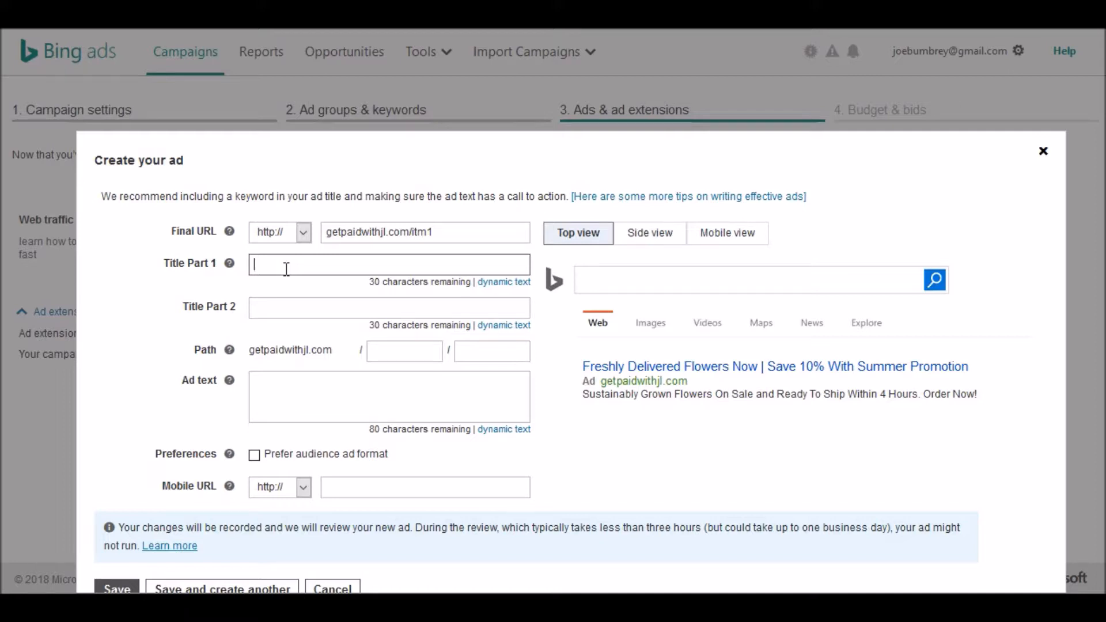
pyautogui.write('Get')
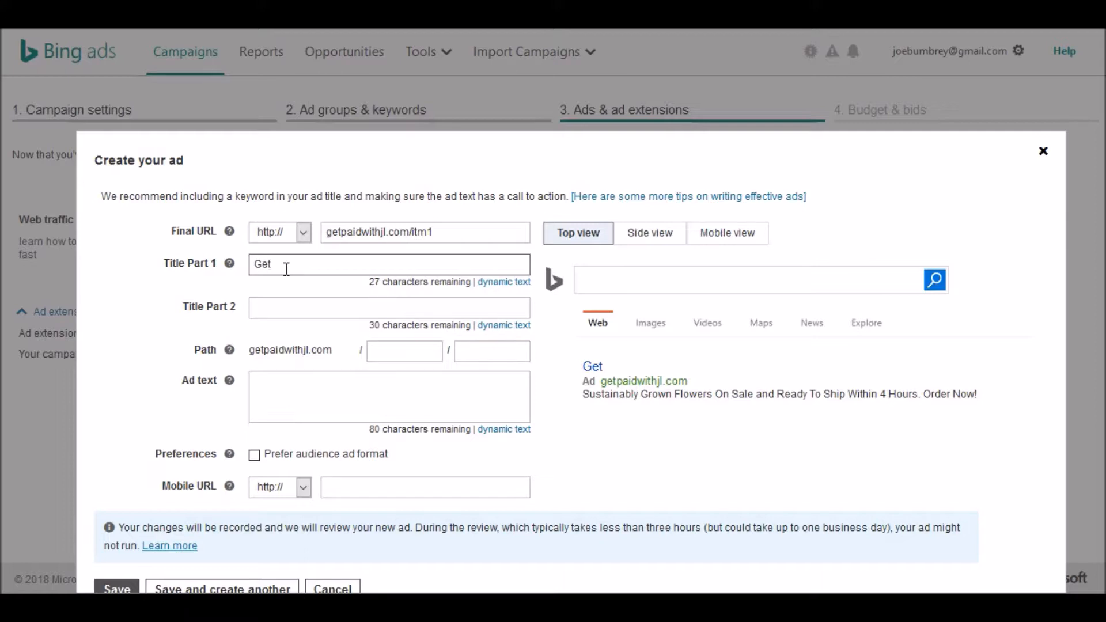
pyautogui.write(' Web traffic')
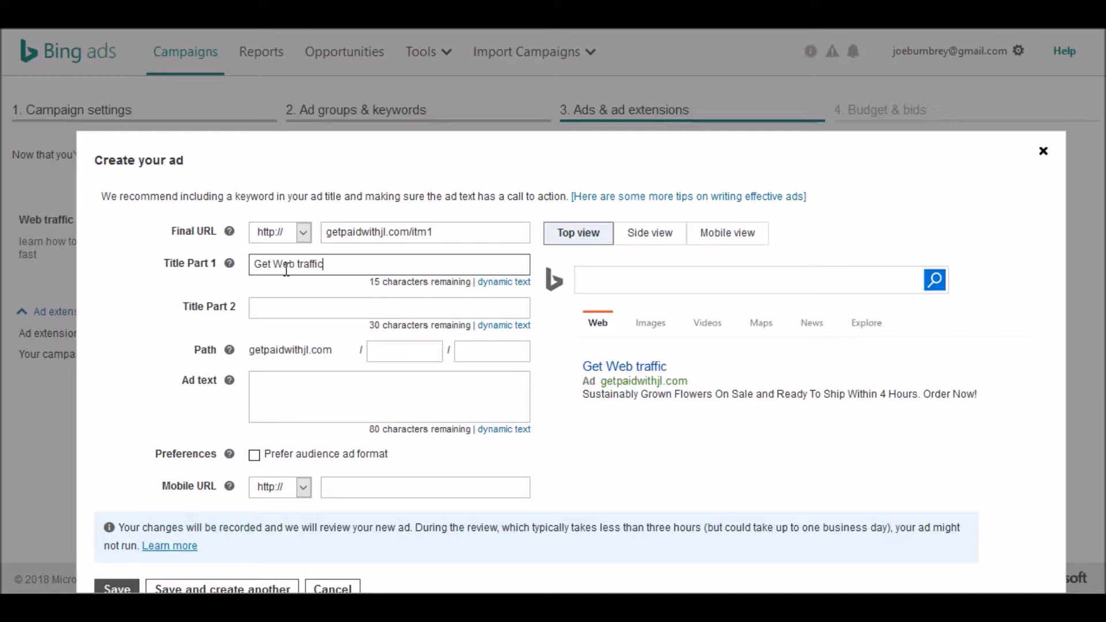
pyautogui.press('BackSpace')
pyautogui.press('BackSpace')
pyautogui.press('BackSpace')
pyautogui.press('BackSpace')
pyautogui.press('BackSpace')
pyautogui.press('BackSpace')
pyautogui.press('BackSpace')
pyautogui.write('Traffic Fast')
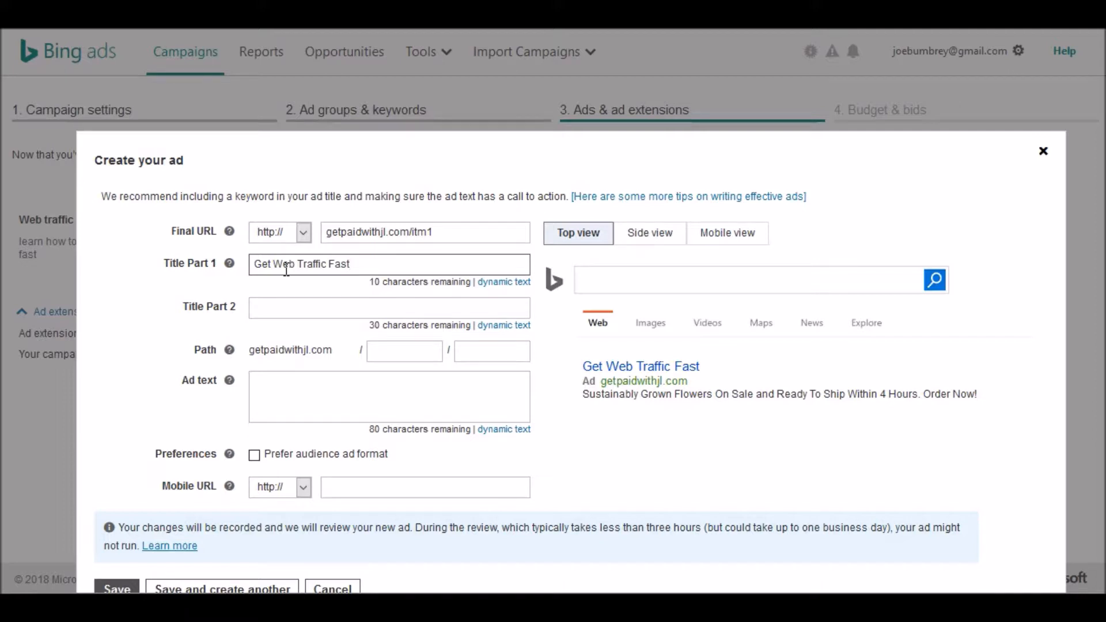
# - Set the ad's Title Part 2 to Learn the Secret
pyautogui.click(261, 309)
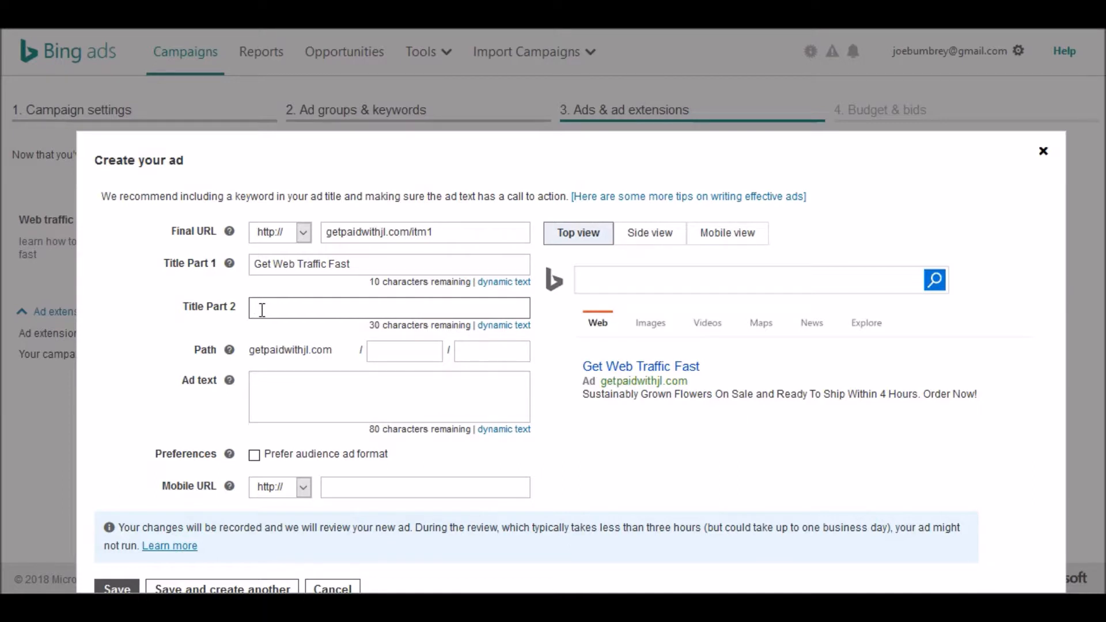
pyautogui.write('Learn the Secret')
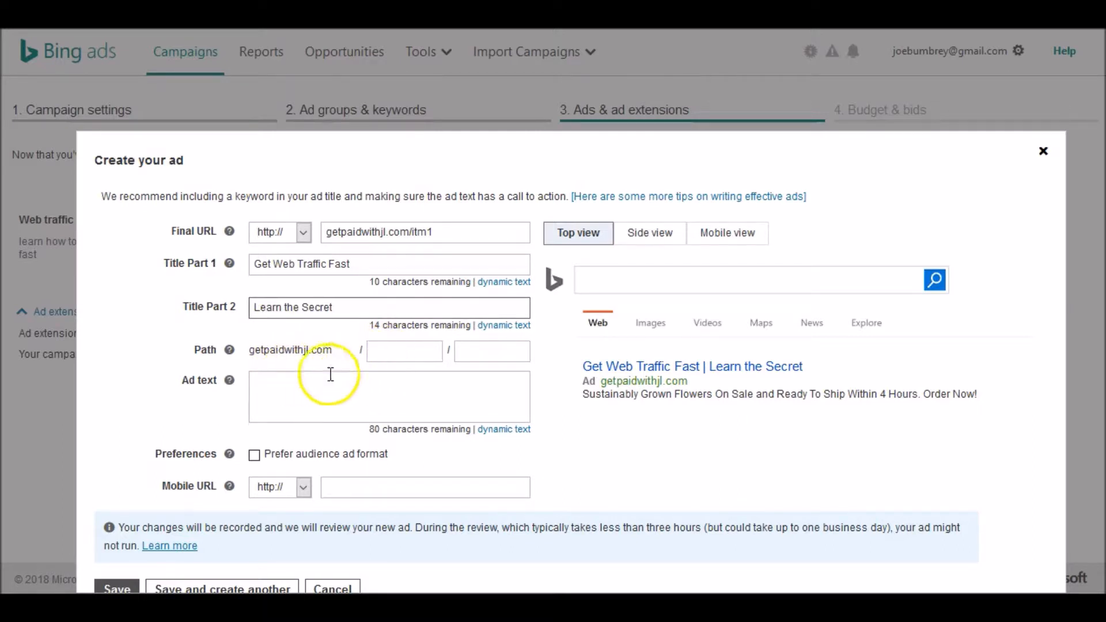
# - Enter the ad text "This special video shows you how to get web traffic to your website fast"
pyautogui.click(302, 384)
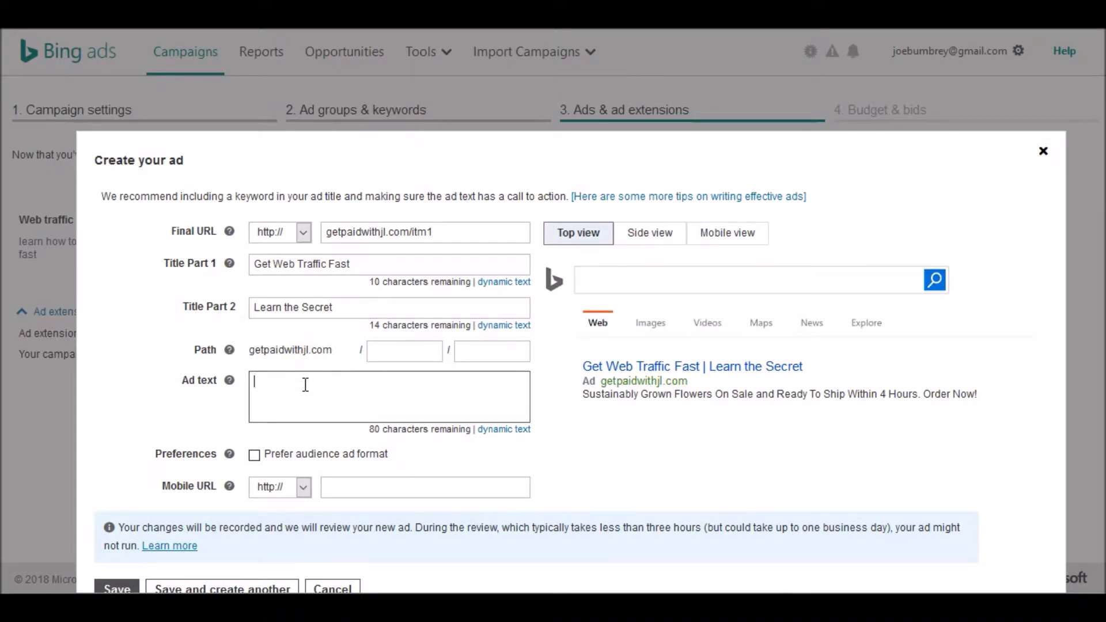
pyautogui.write('Thi')
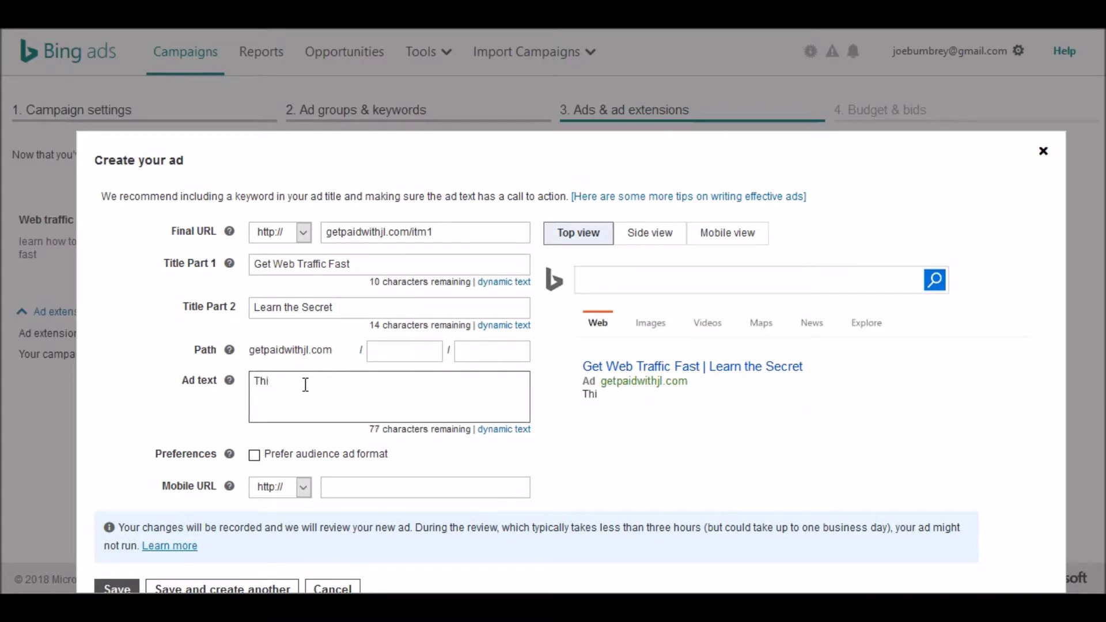
pyautogui.write('s special video show')
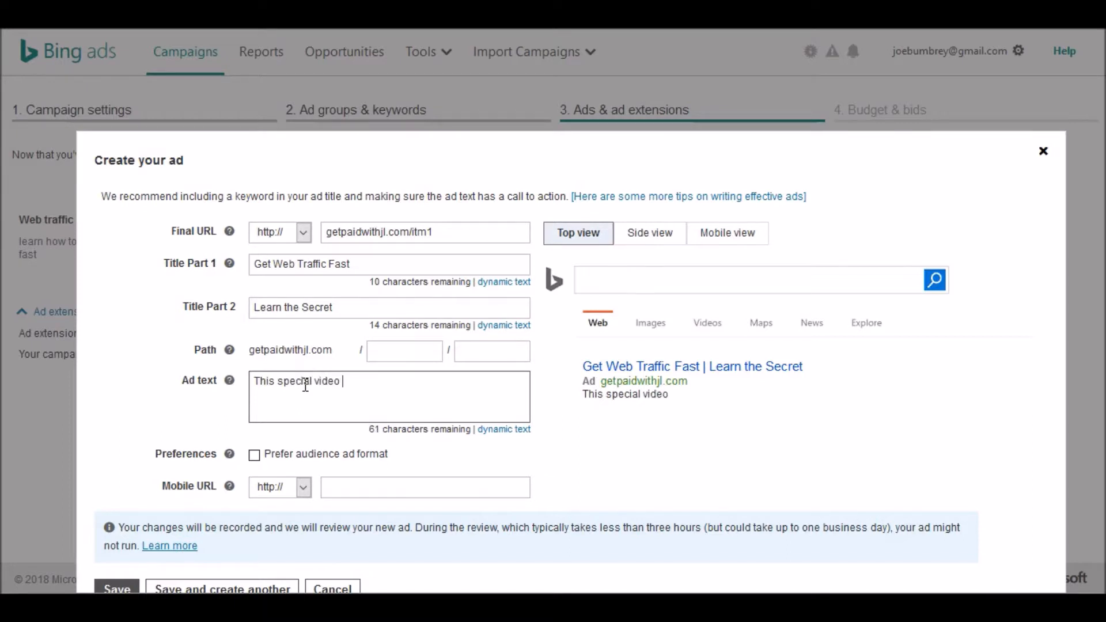
pyautogui.write('s you ho')
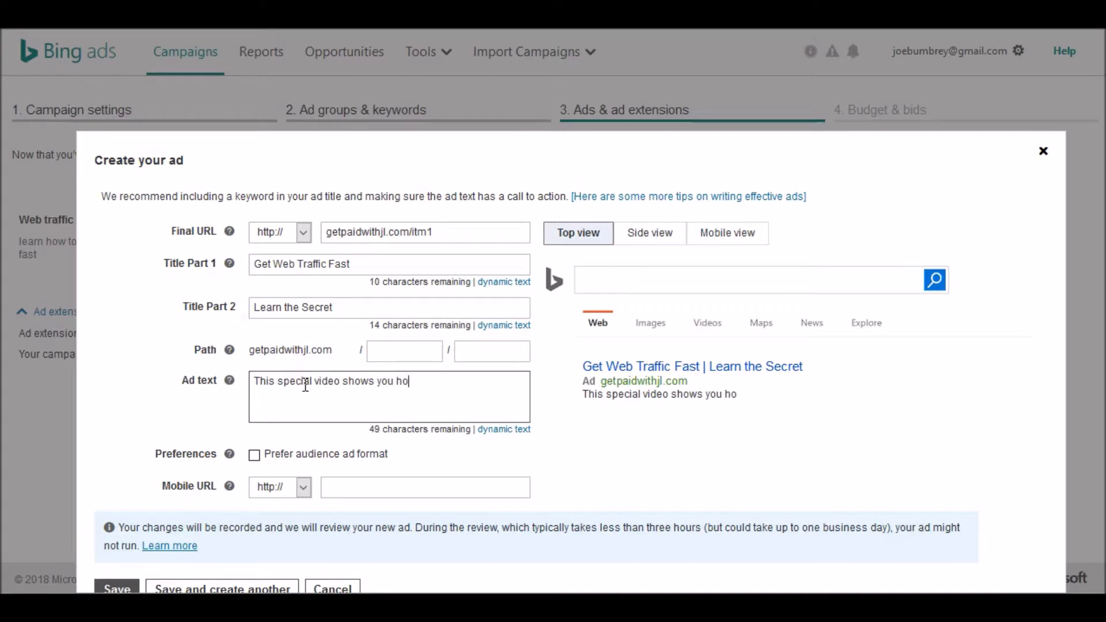
pyautogui.write('w to gwt web tra')
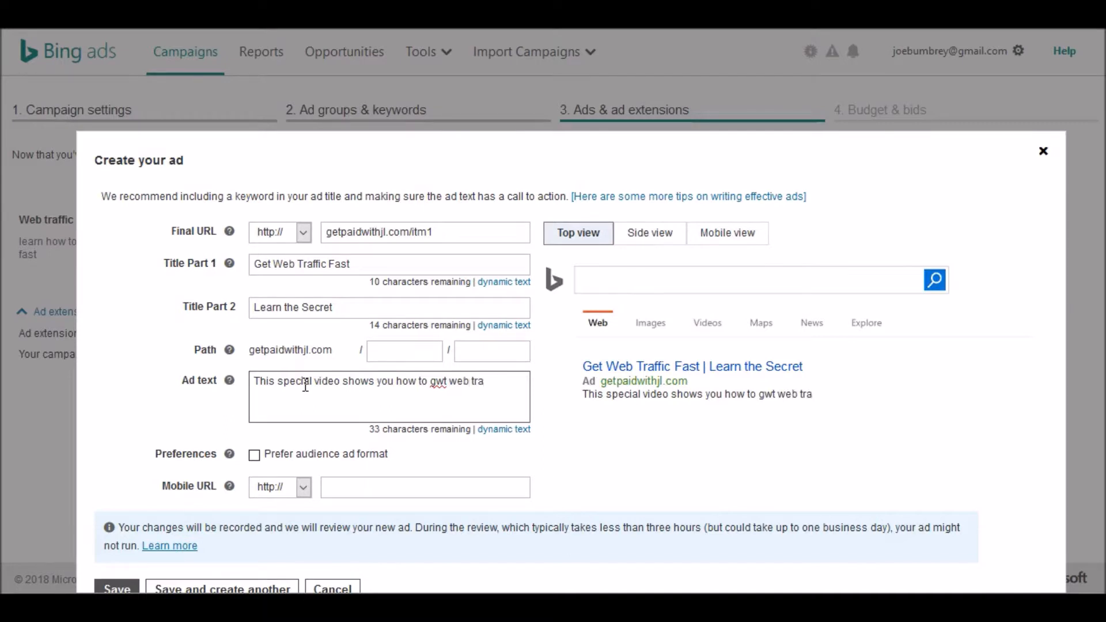
pyautogui.write('ffic')
pyautogui.write('to your websit')
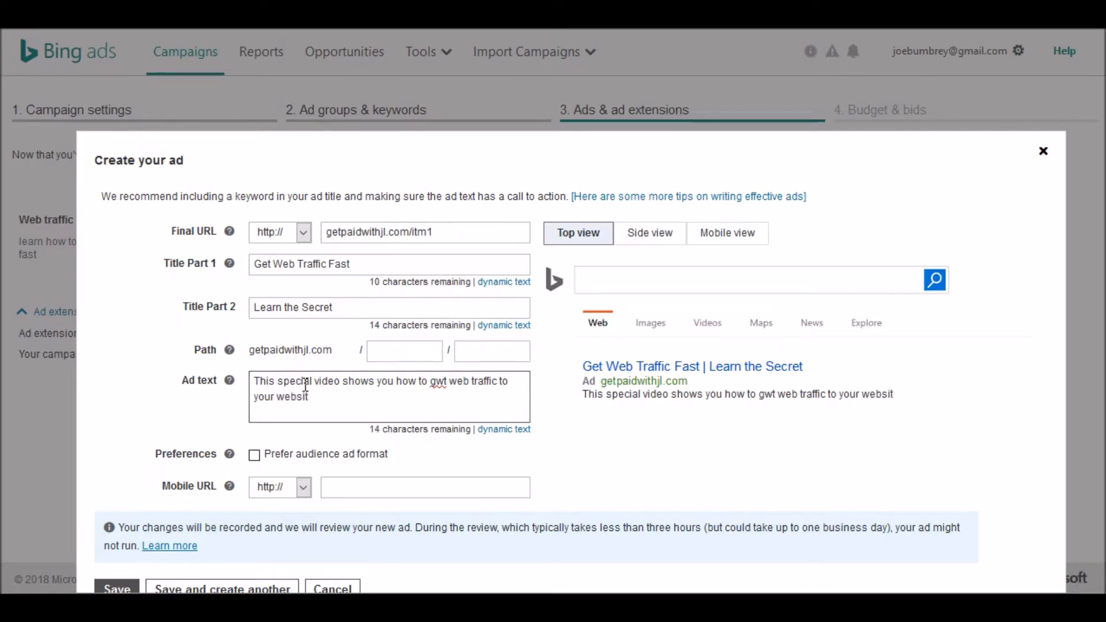
pyautogui.write('e fast')
pyautogui.click(436, 385)
pyautogui.press('Delete')
pyautogui.write('e')
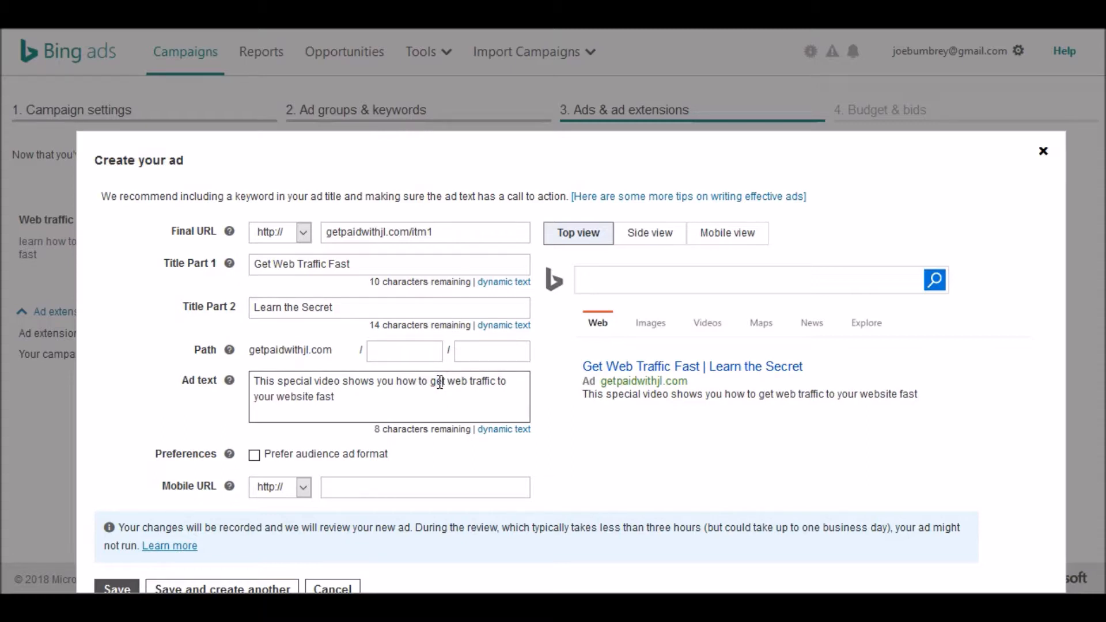
# - Paste the tracking link as the ad's mobile URL
pyautogui.click(352, 486)
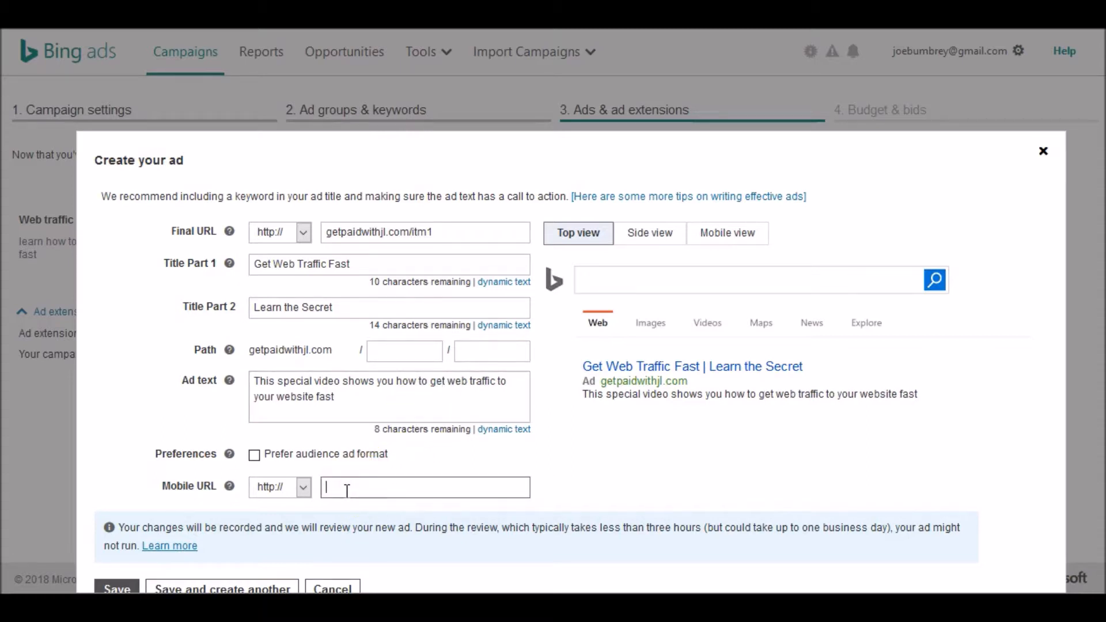
pyautogui.rightClick(347, 490)
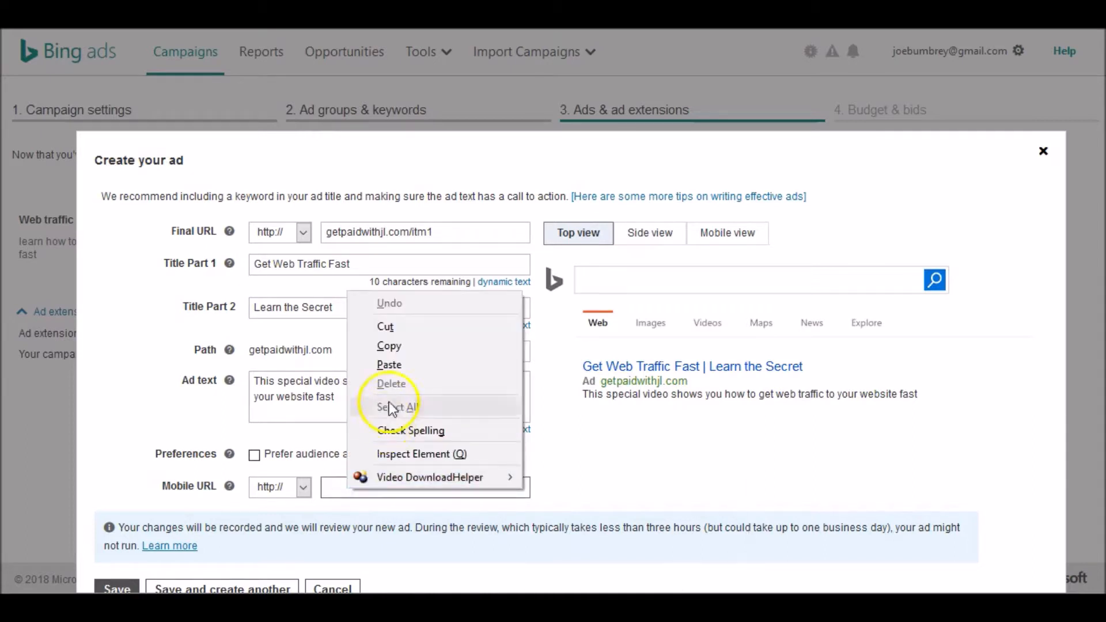
pyautogui.click(399, 364)
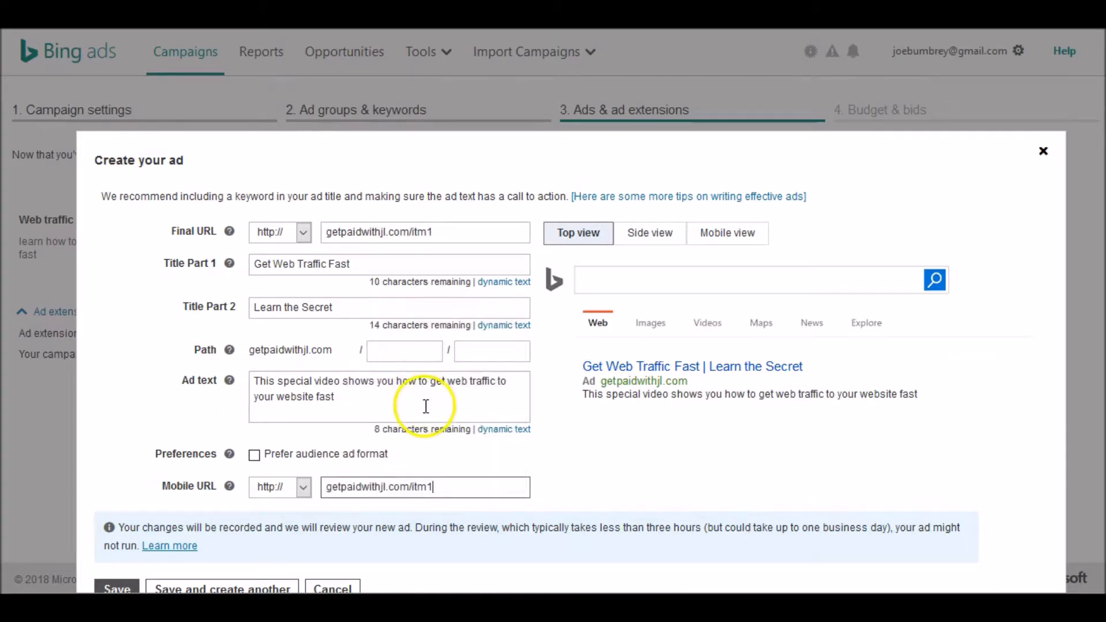
# - Set the ad's first path field to itm1 and save the ad
pyautogui.click(398, 351)
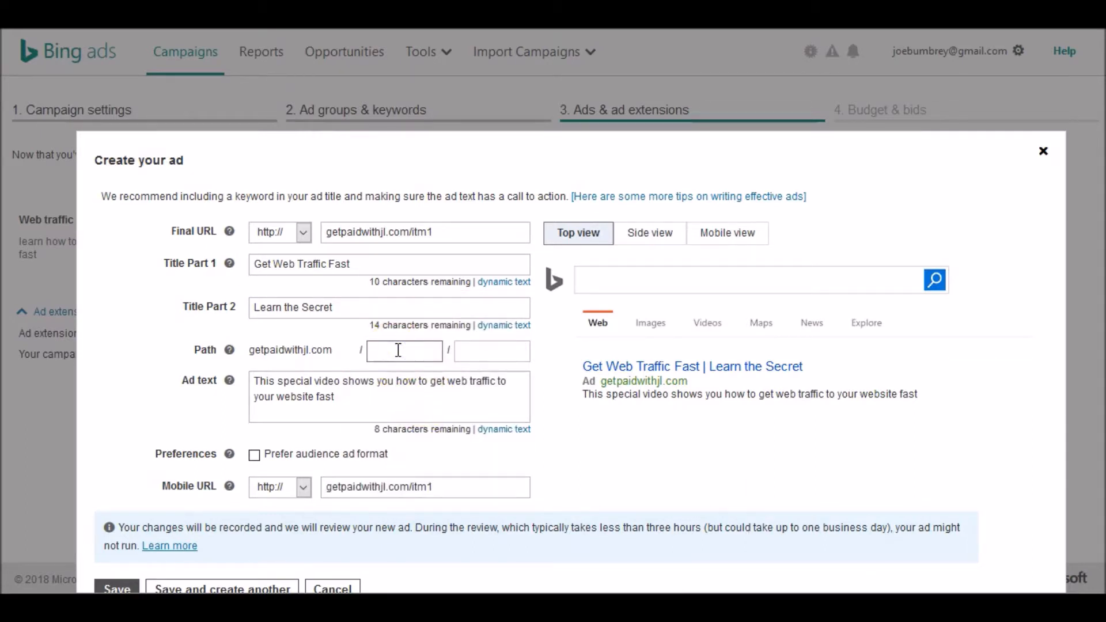
pyautogui.write('itm1')
pyautogui.scroll(-2, 398, 350)
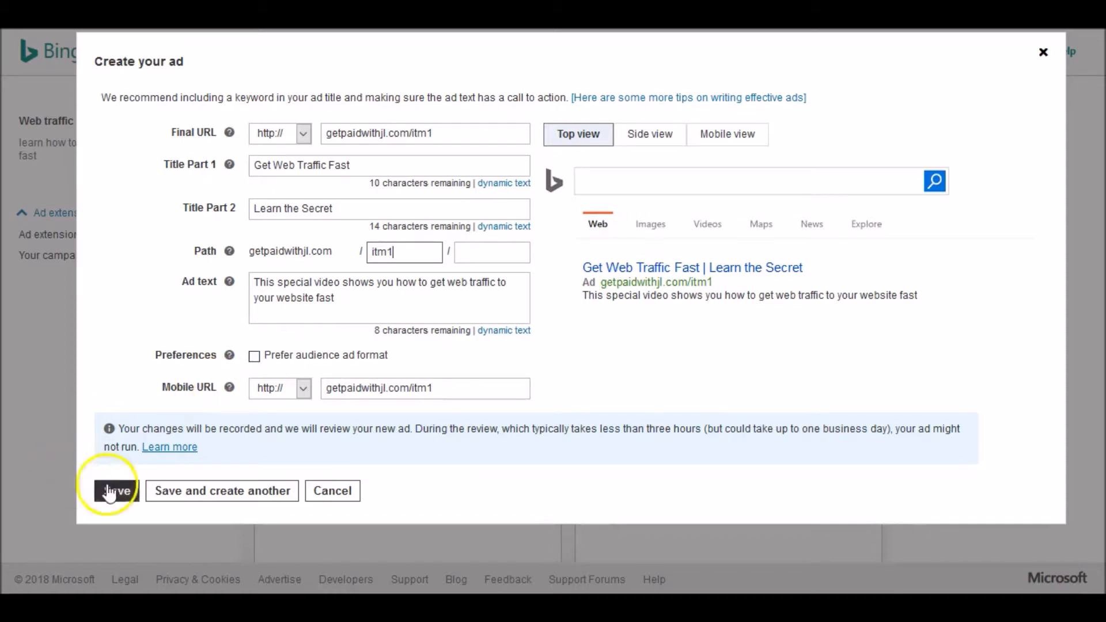
pyautogui.click(117, 493)
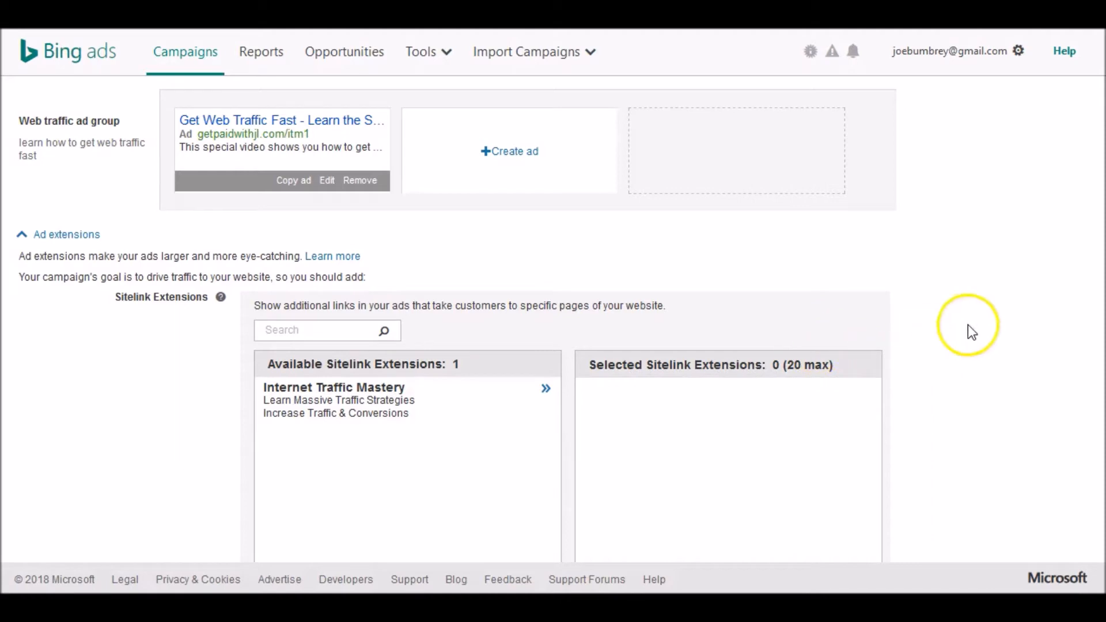
# - Save the ads and extensions page and continue to the Budget & bids step
pyautogui.scroll(-10, 969, 326)
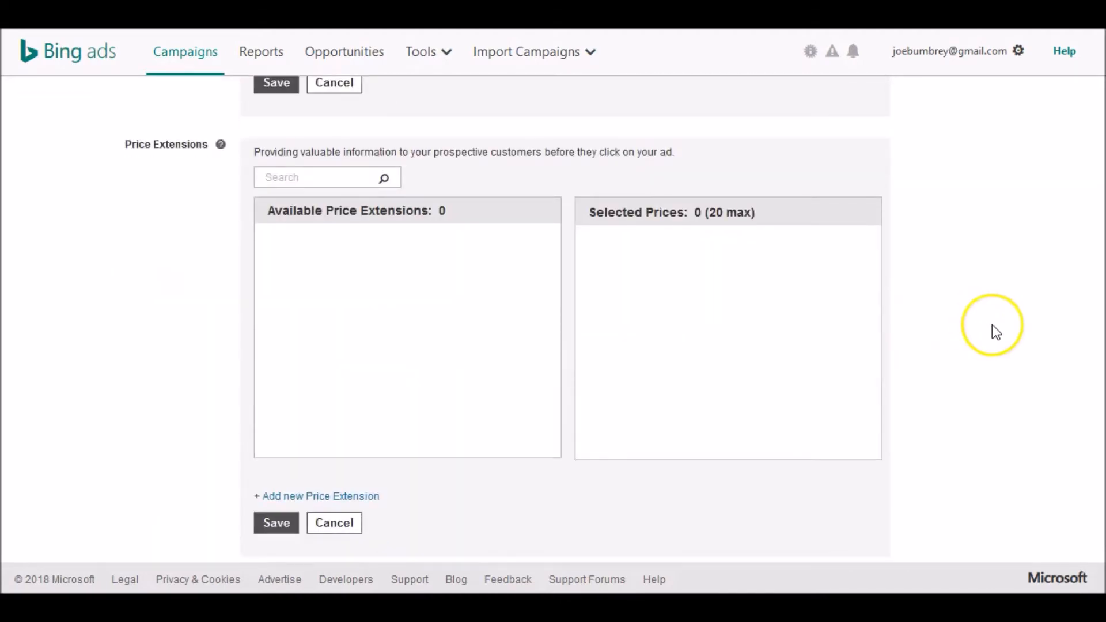
pyautogui.scroll(-10, 992, 325)
pyautogui.scroll(-5, 992, 326)
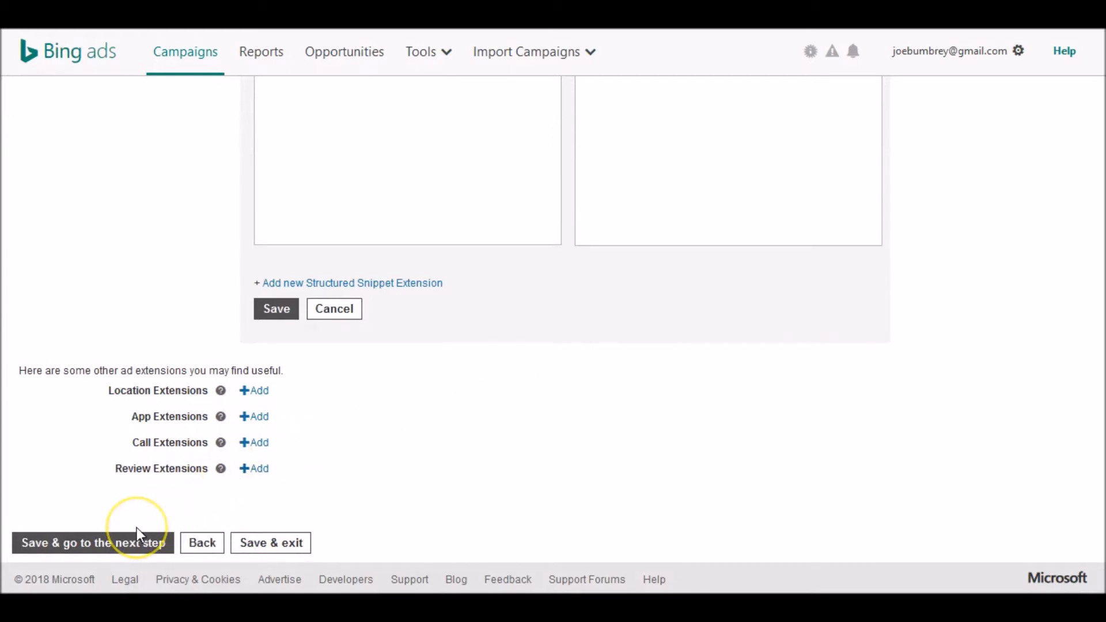
pyautogui.click(103, 548)
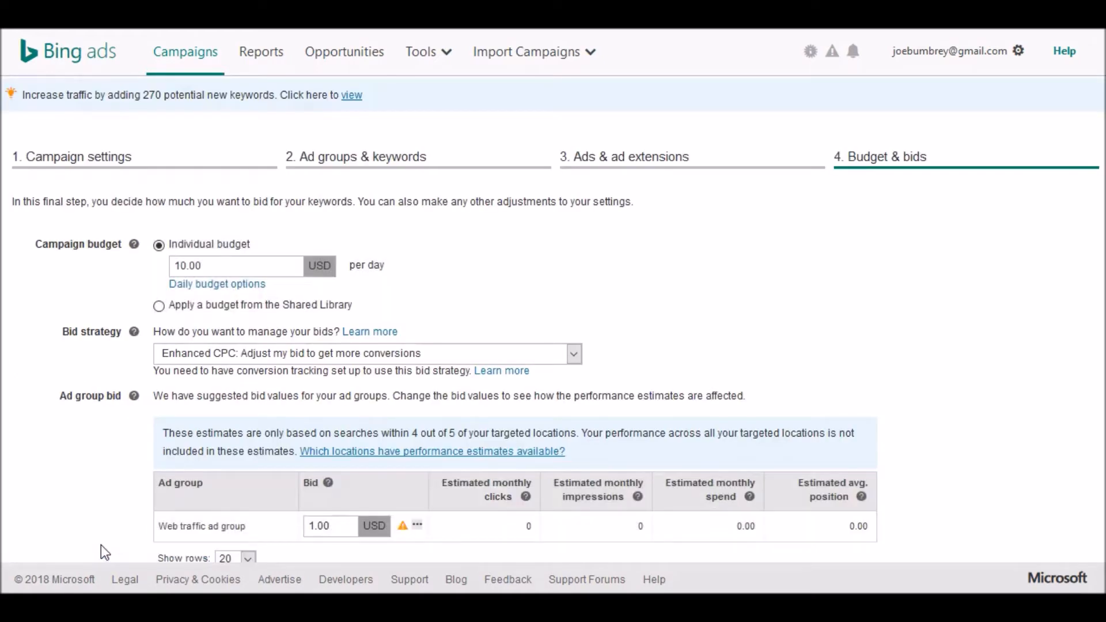
pyautogui.click(897, 373)
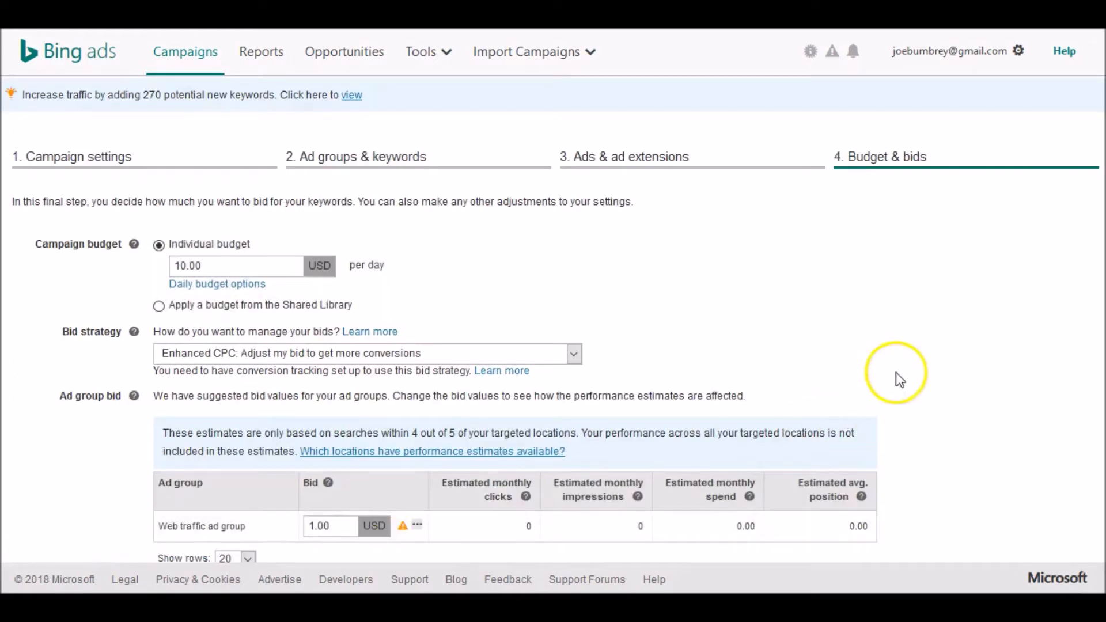
# - Switch the bid strategy to Manual: Use the bid I set and set the Web traffic ad group bid to 10.00 USD
pyautogui.scroll(-2, 1044, 340)
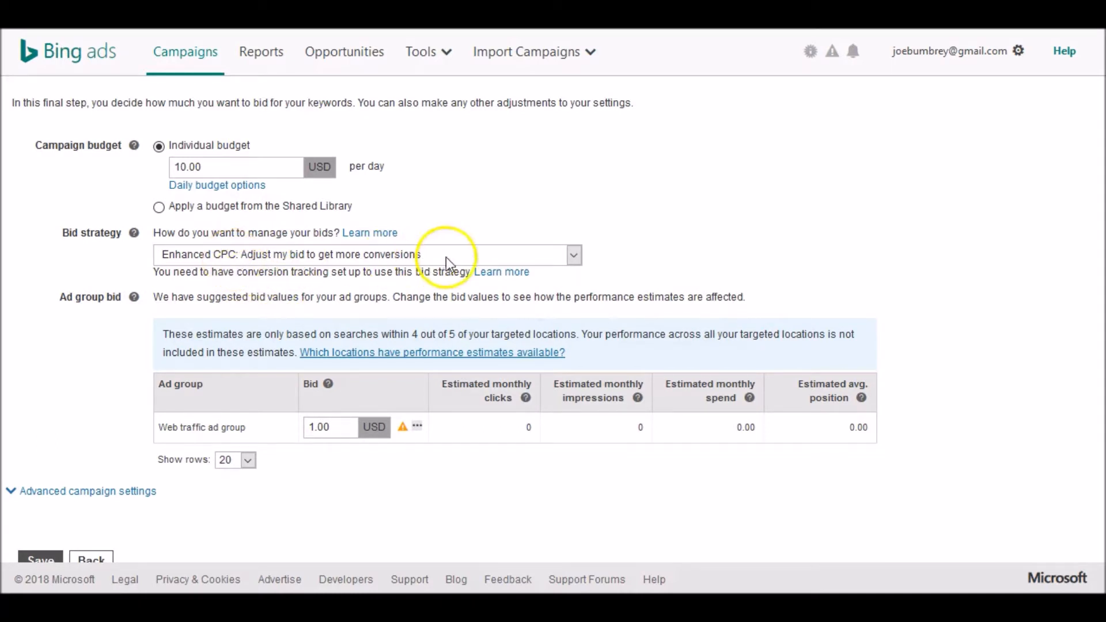
pyautogui.click(577, 254)
pyautogui.click(266, 276)
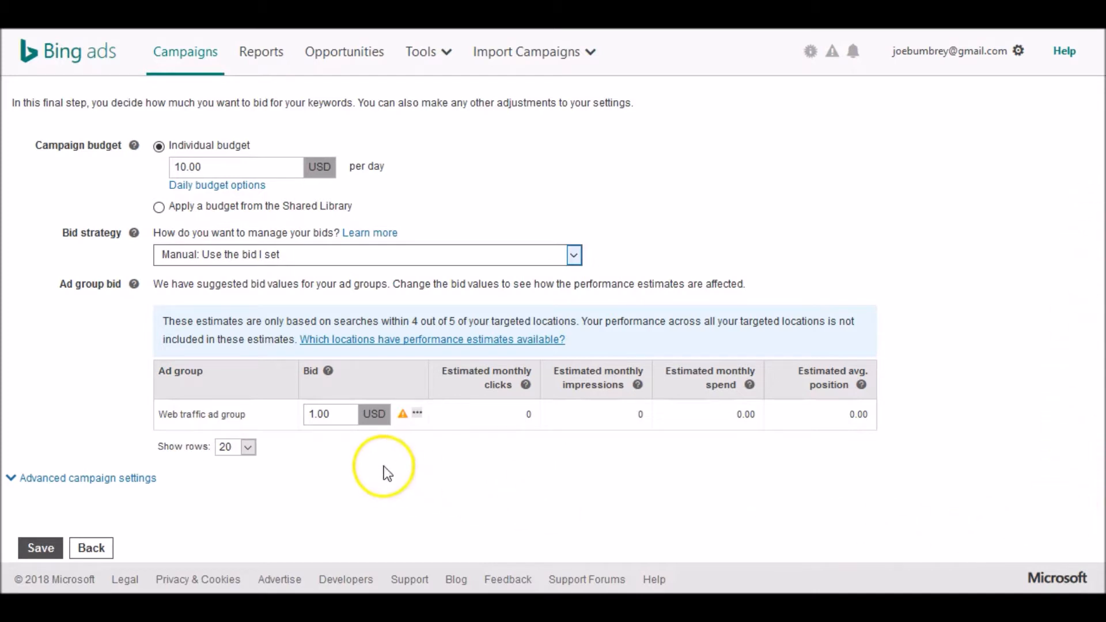
pyautogui.click(316, 414)
pyautogui.write('0')
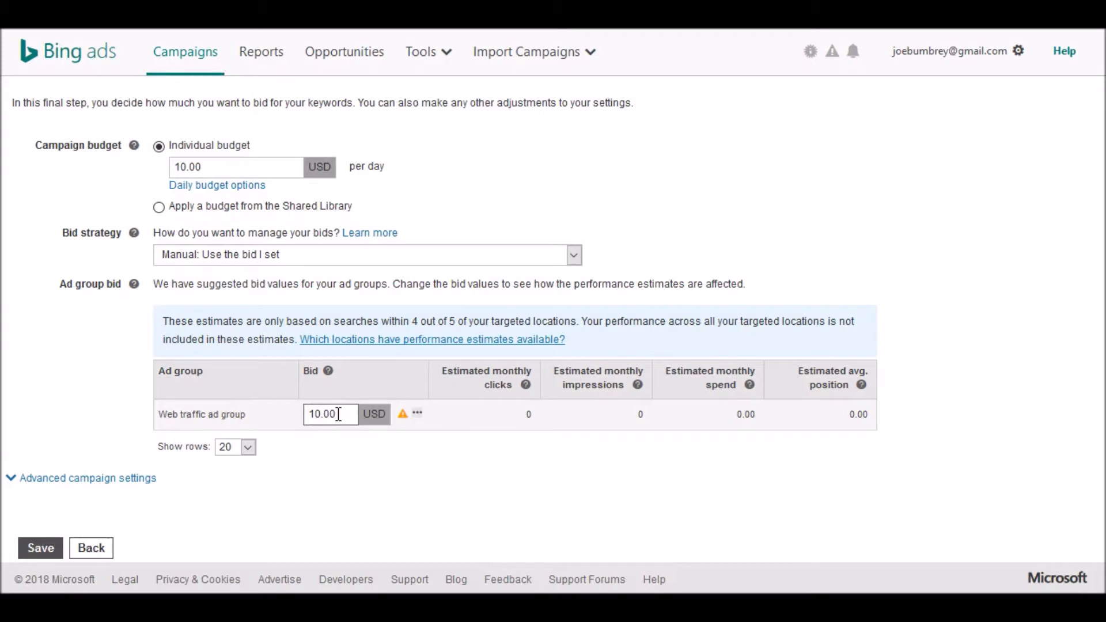
# - Expand the advanced campaign settings and schedule ads for all days from 9 AM to 10 PM
pyautogui.scroll(-1, 339, 414)
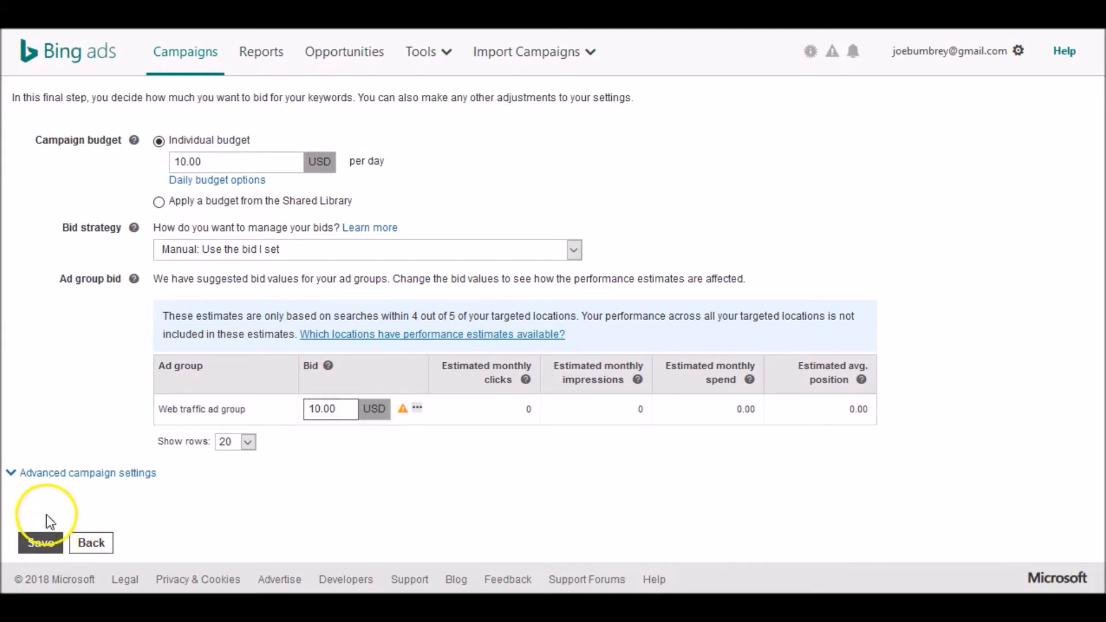
pyautogui.click(77, 475)
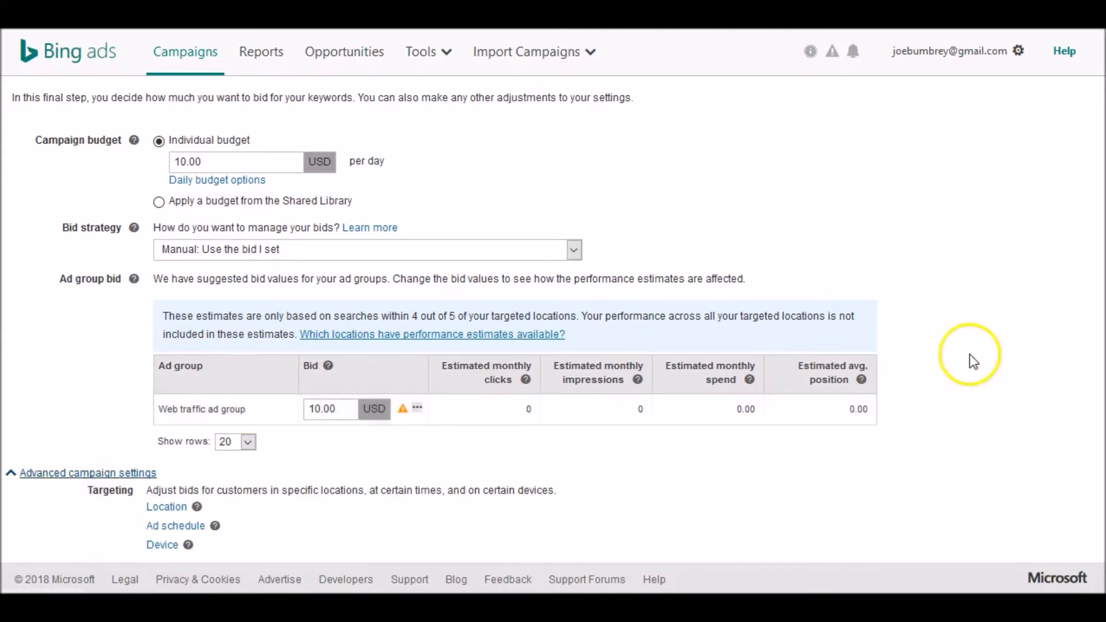
pyautogui.scroll(-3, 553, 317)
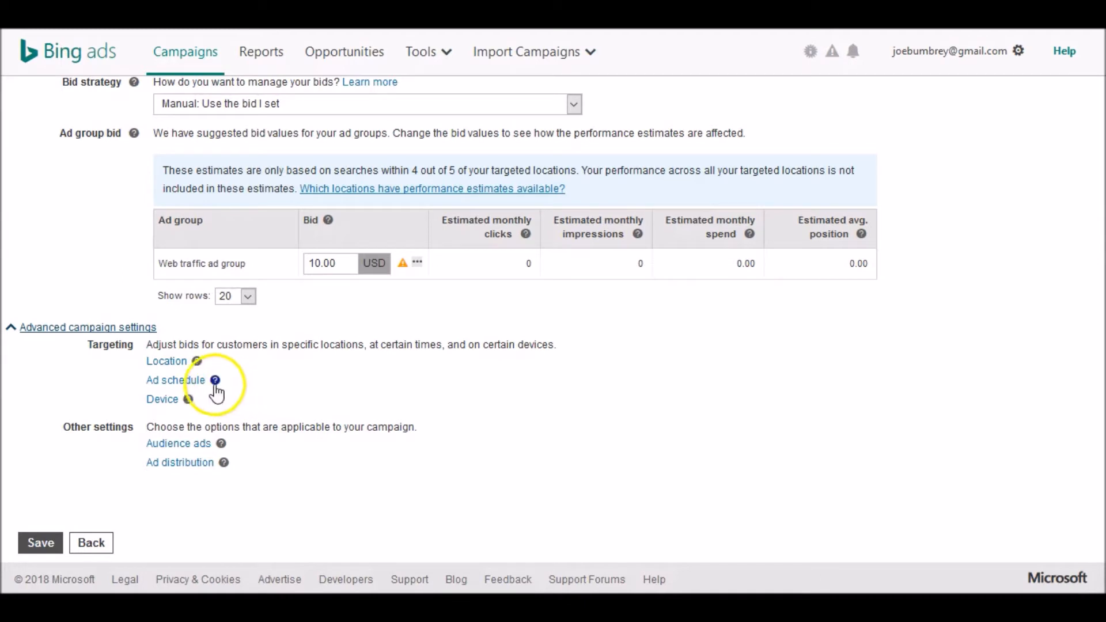
pyautogui.click(196, 381)
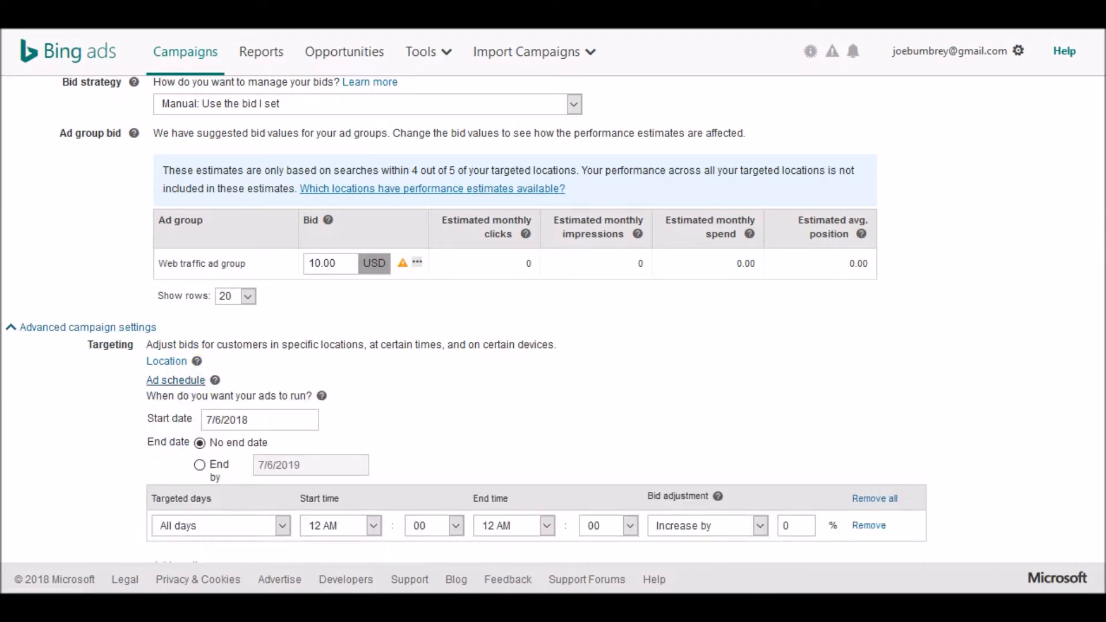
pyautogui.scroll(-3, 466, 313)
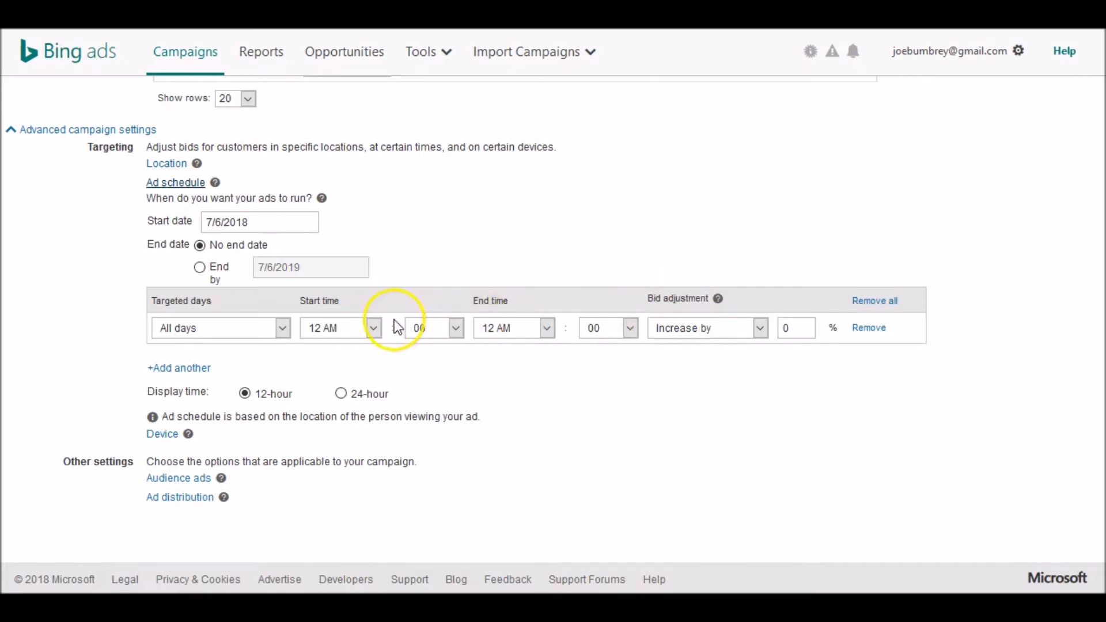
pyautogui.click(375, 330)
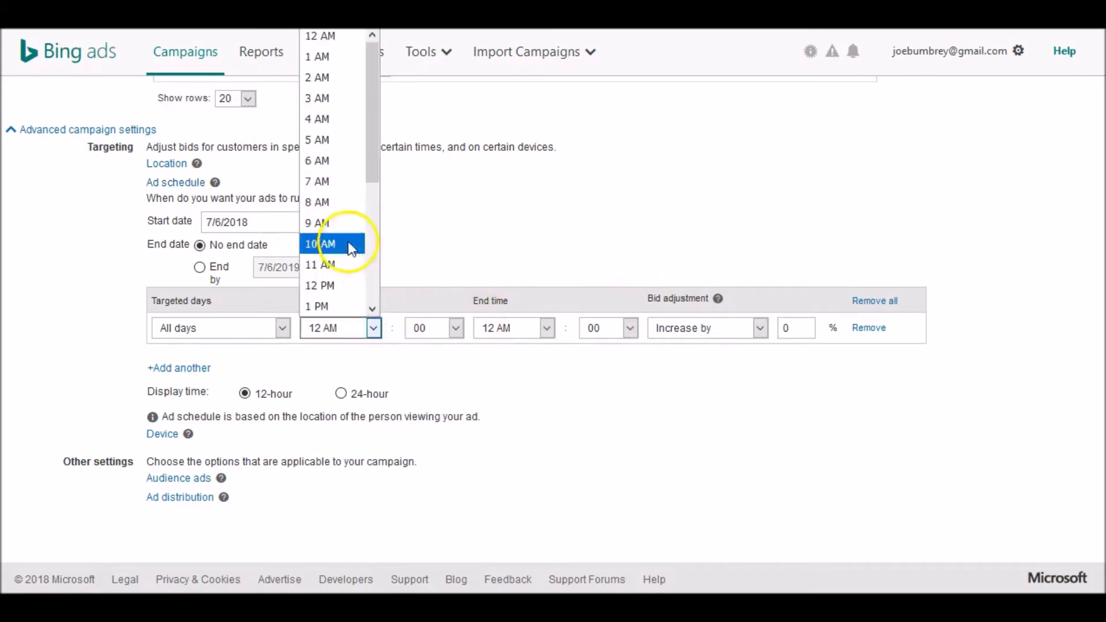
pyautogui.click(341, 227)
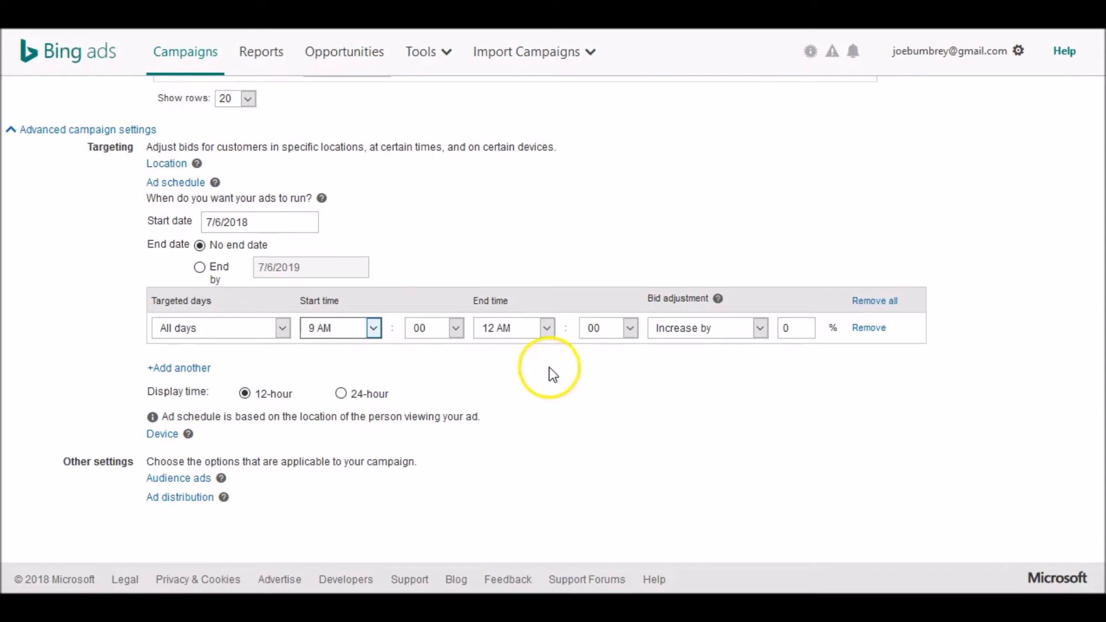
pyautogui.click(547, 328)
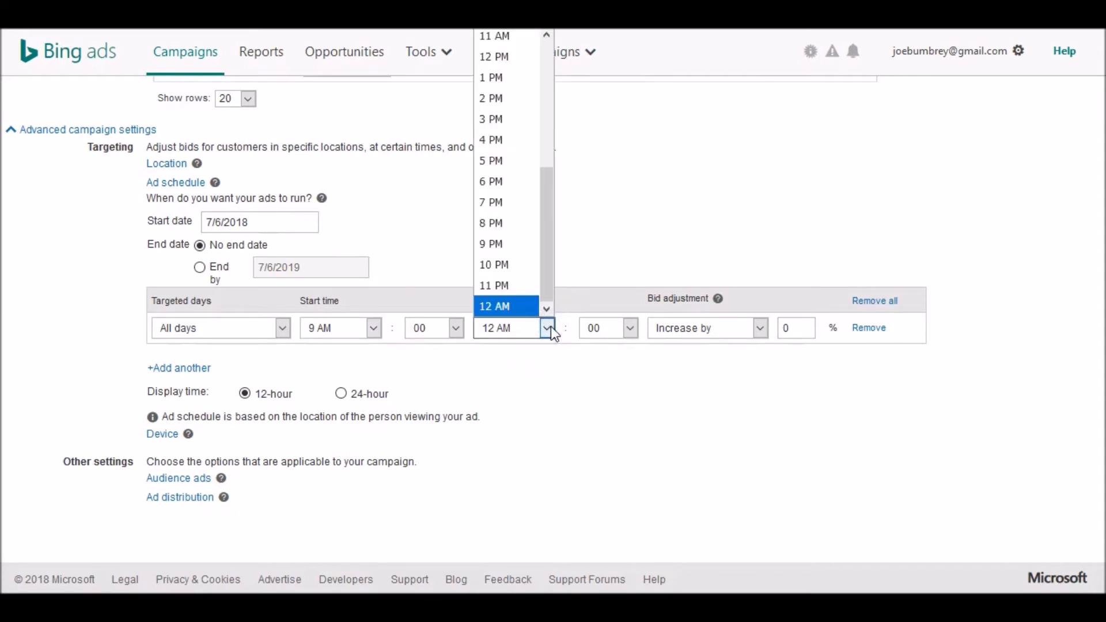
pyautogui.click(511, 262)
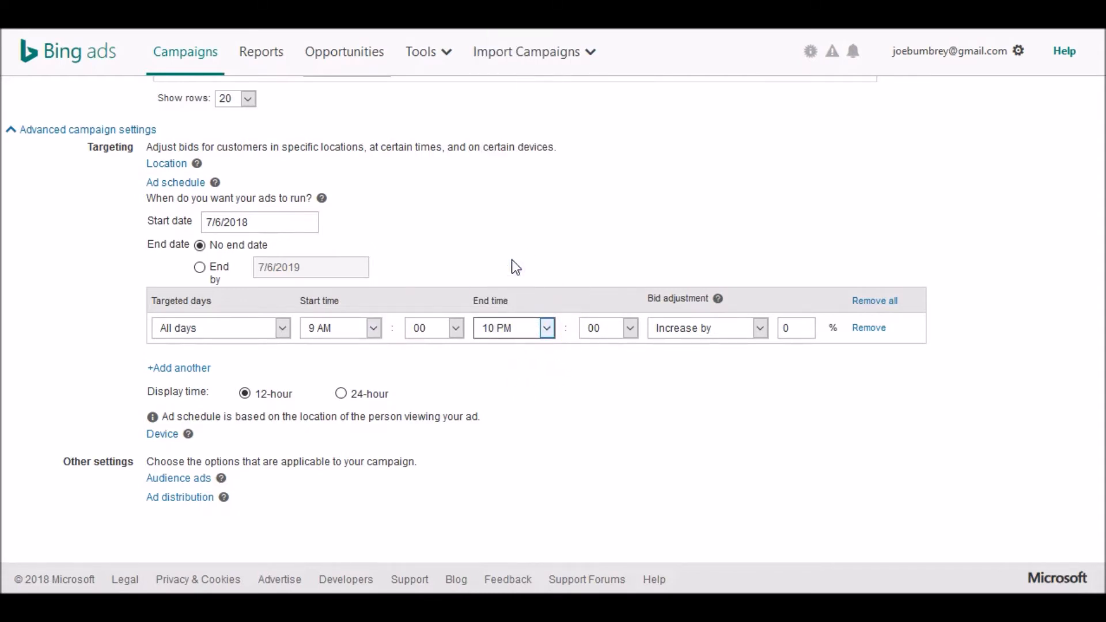
# - Open the device bid adjustments and increase the tablet and smartphone bids by 20%
pyautogui.scroll(-1, 955, 271)
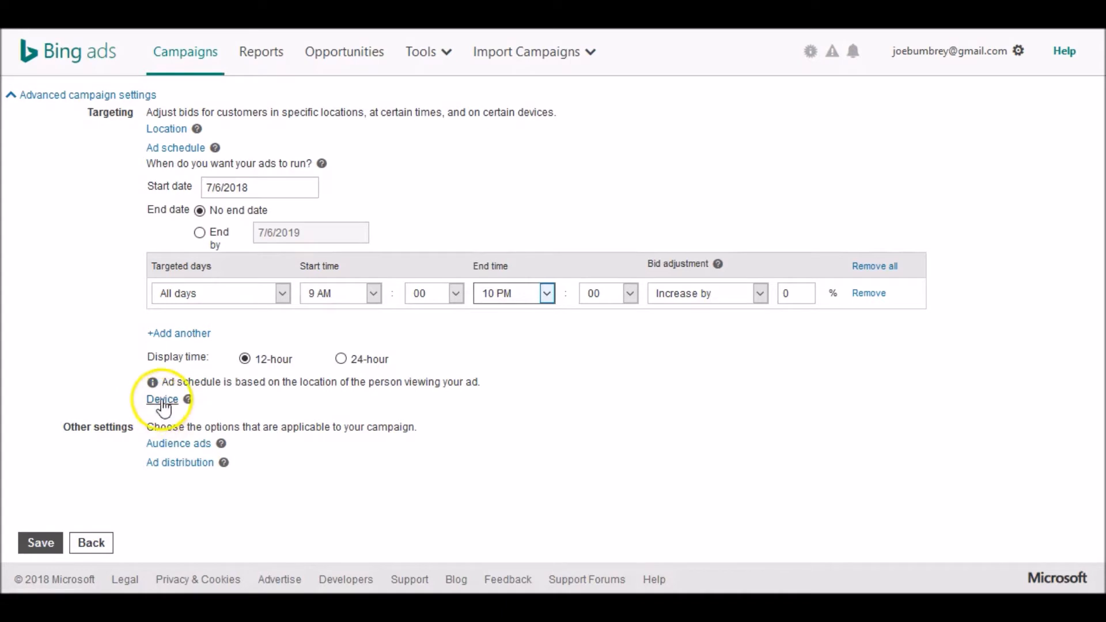
pyautogui.click(163, 401)
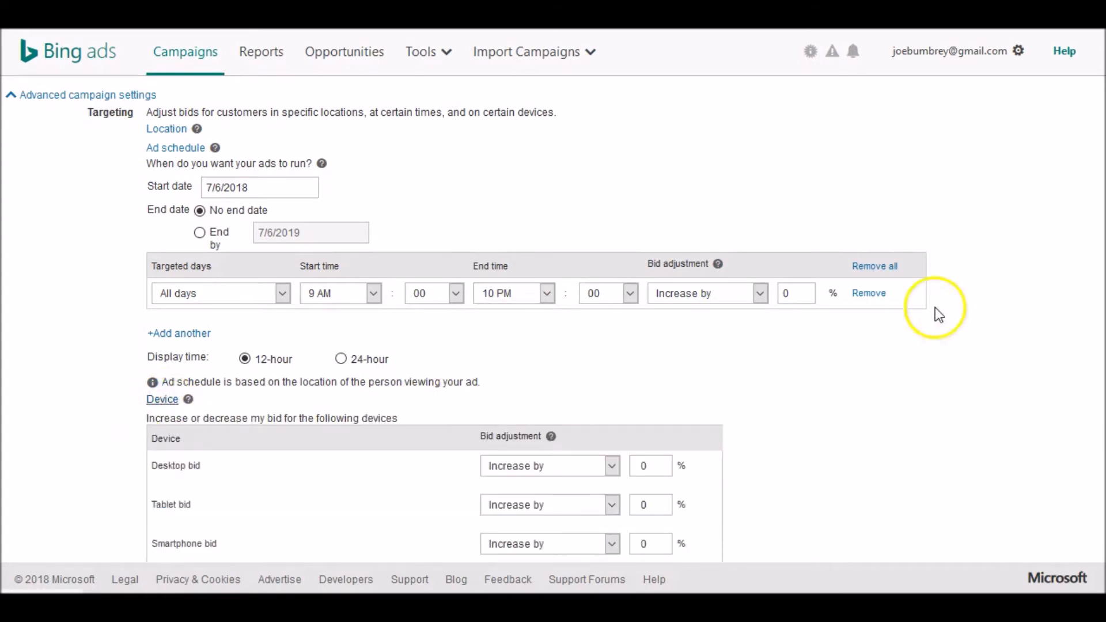
pyautogui.scroll(-3, 472, 319)
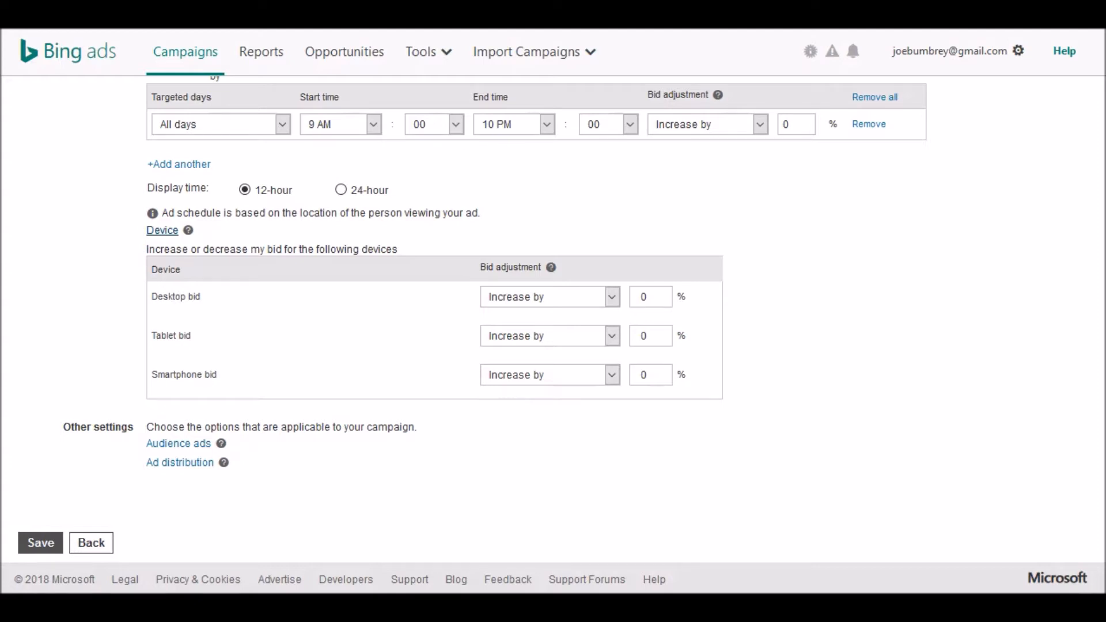
pyautogui.click(662, 337)
pyautogui.press('BackSpace')
pyautogui.write('20')
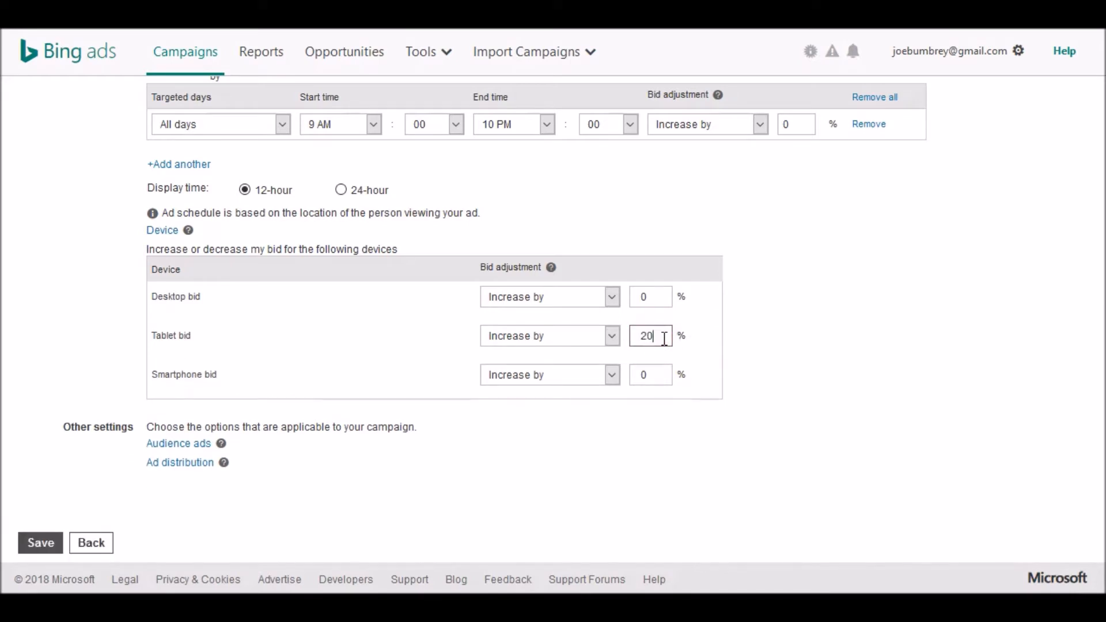
pyautogui.click(648, 372)
pyautogui.write('20')
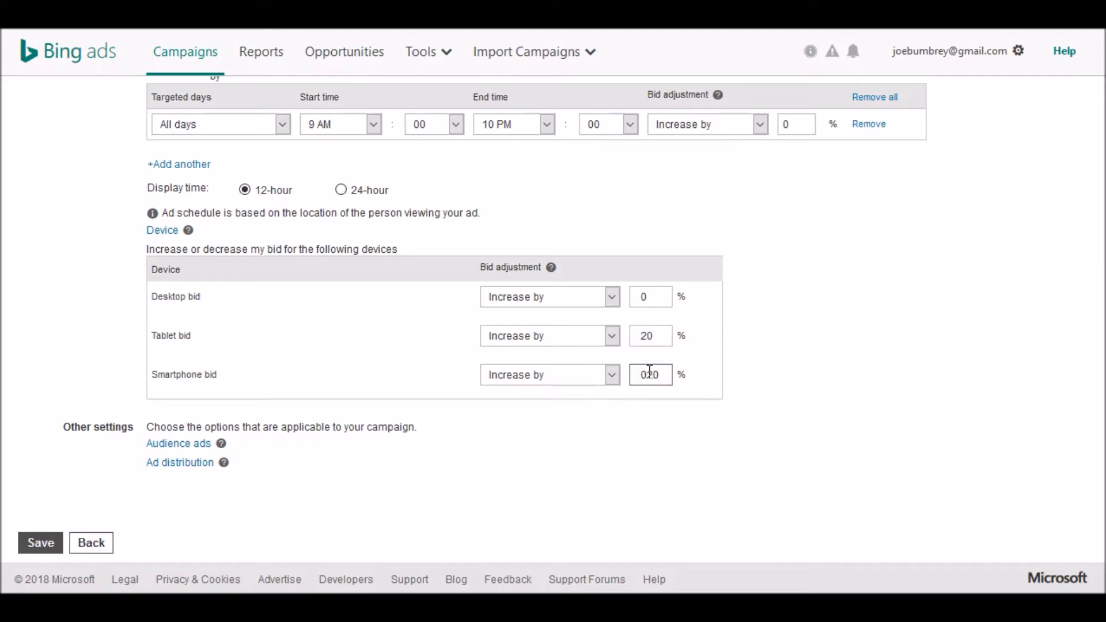
pyautogui.click(641, 374)
pyautogui.press('Delete')
pyautogui.scroll(5, 553, 317)
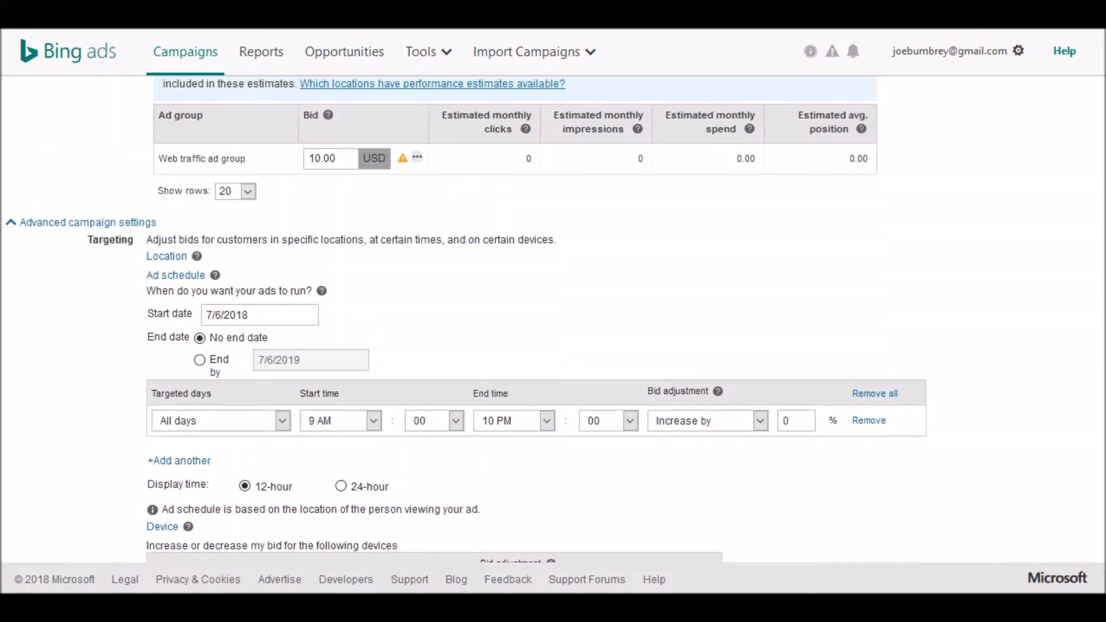
# - Save the new campaign and dismiss the campaign-created confirmation
pyautogui.scroll(3, 553, 316)
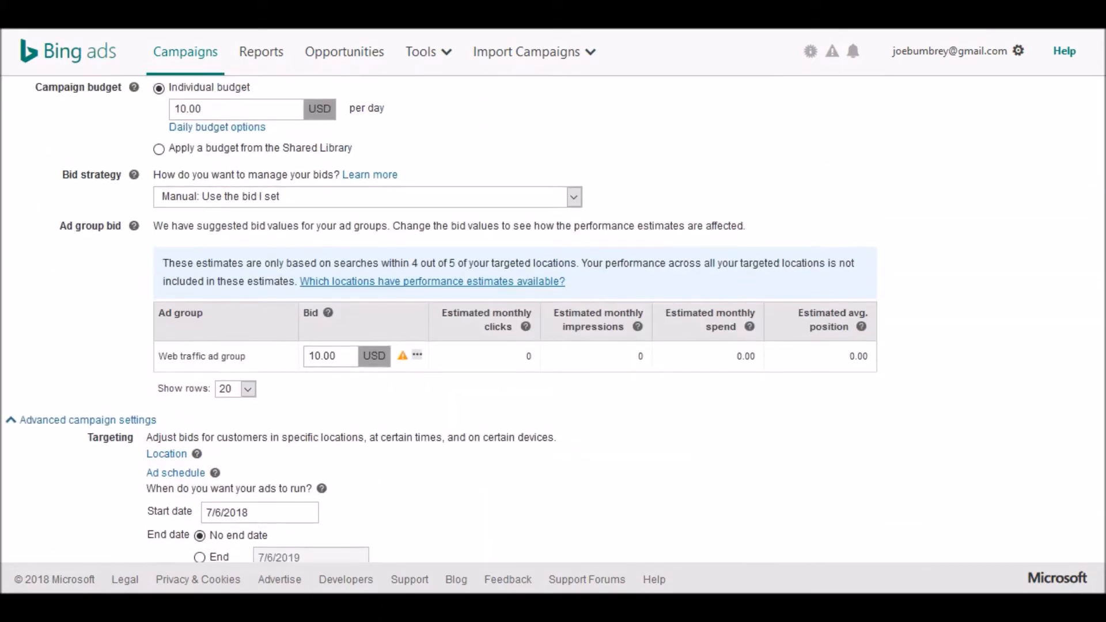
pyautogui.scroll(-5, 553, 316)
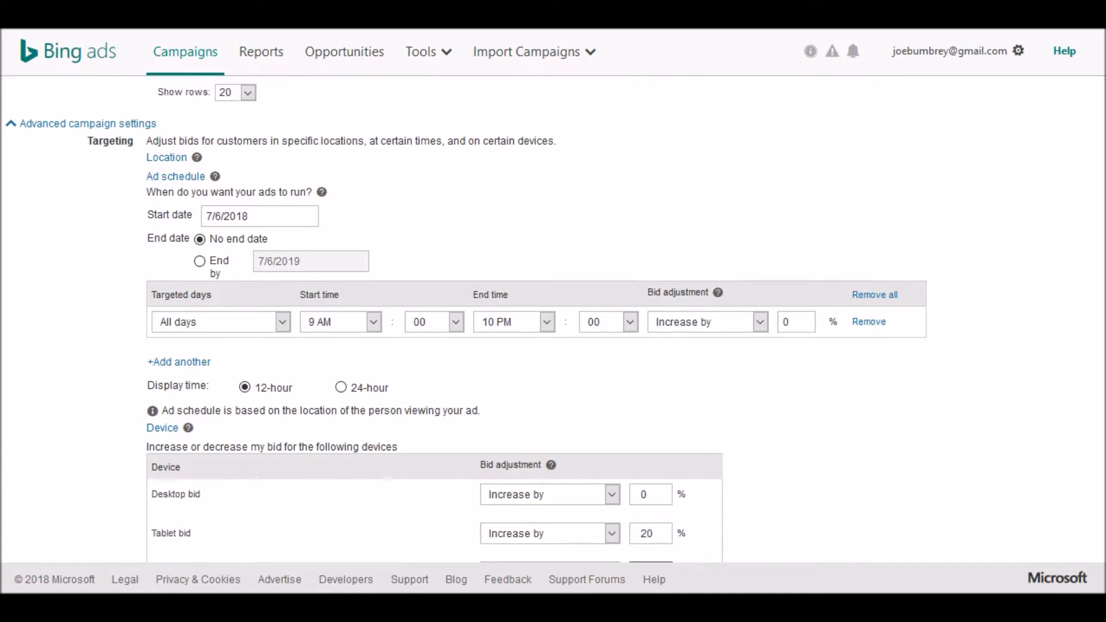
pyautogui.scroll(-1, 553, 317)
pyautogui.scroll(-2, 553, 317)
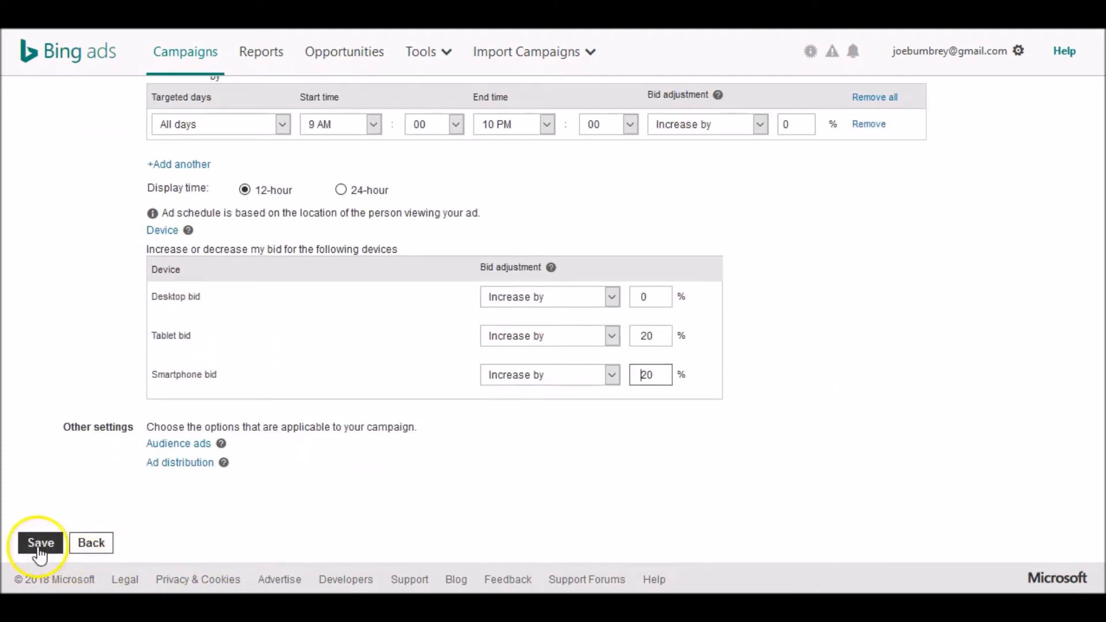
pyautogui.click(38, 545)
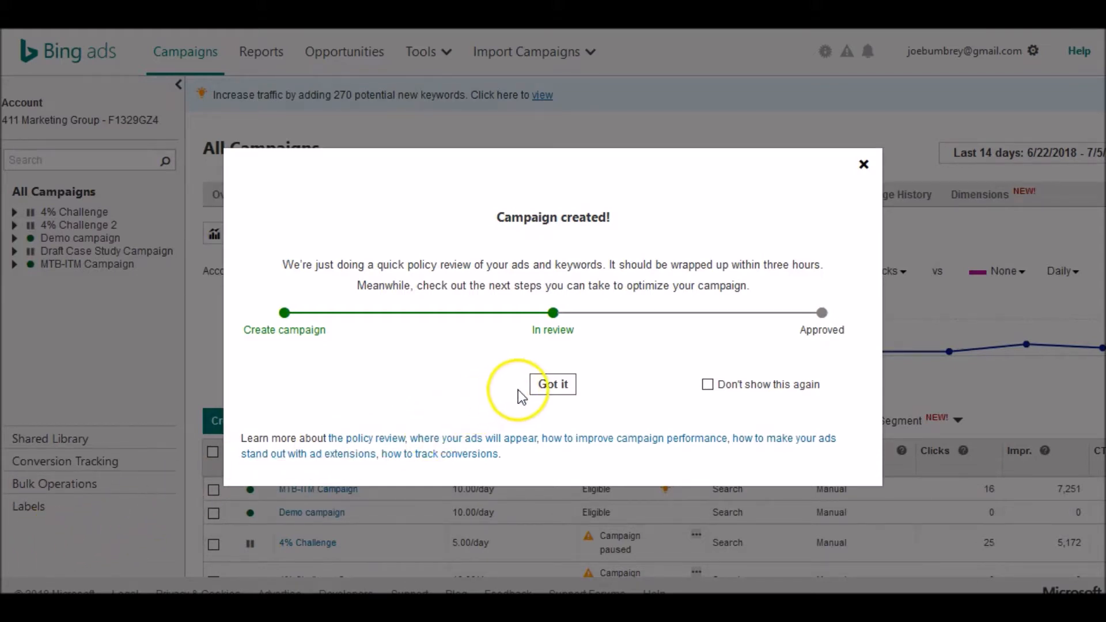
pyautogui.click(552, 386)
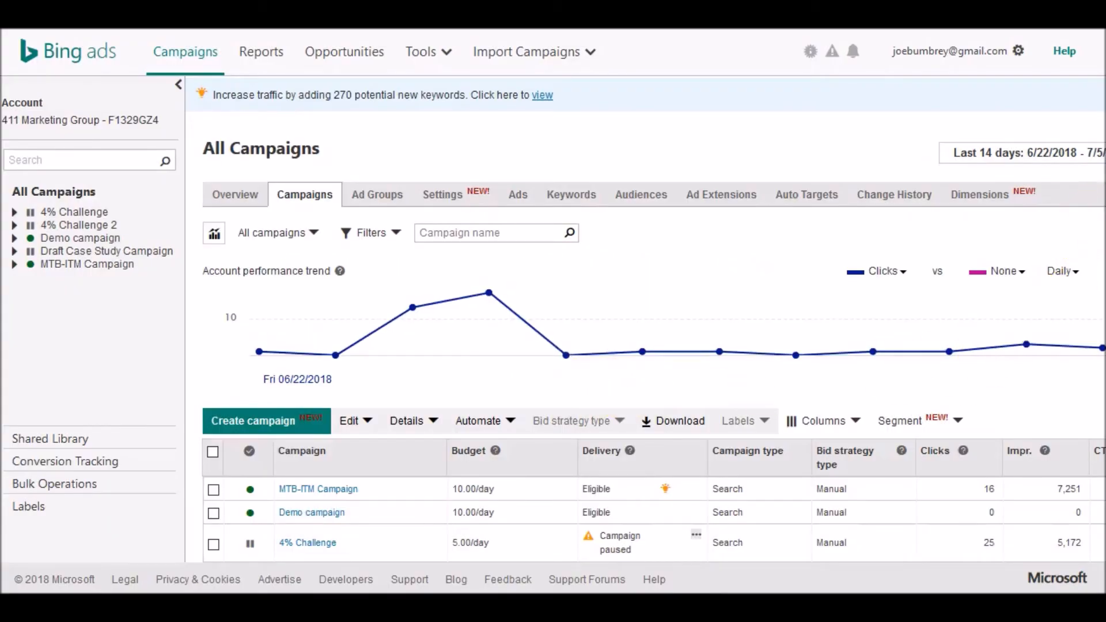
# - Open the account settings from the account menu
pyautogui.scroll(-3, 645, 320)
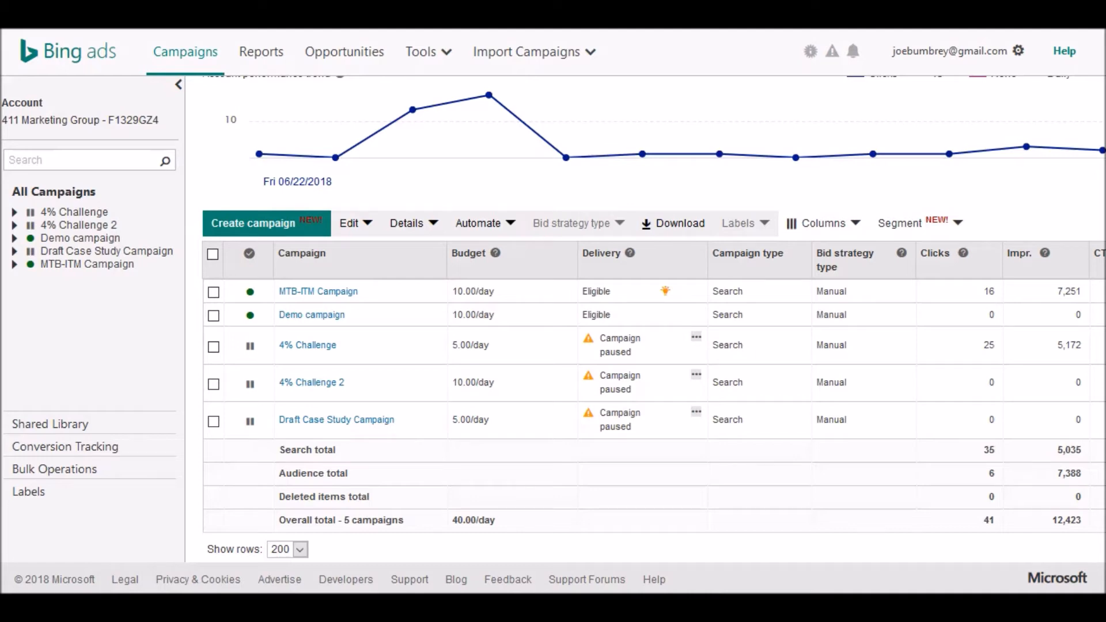
pyautogui.scroll(3, 654, 317)
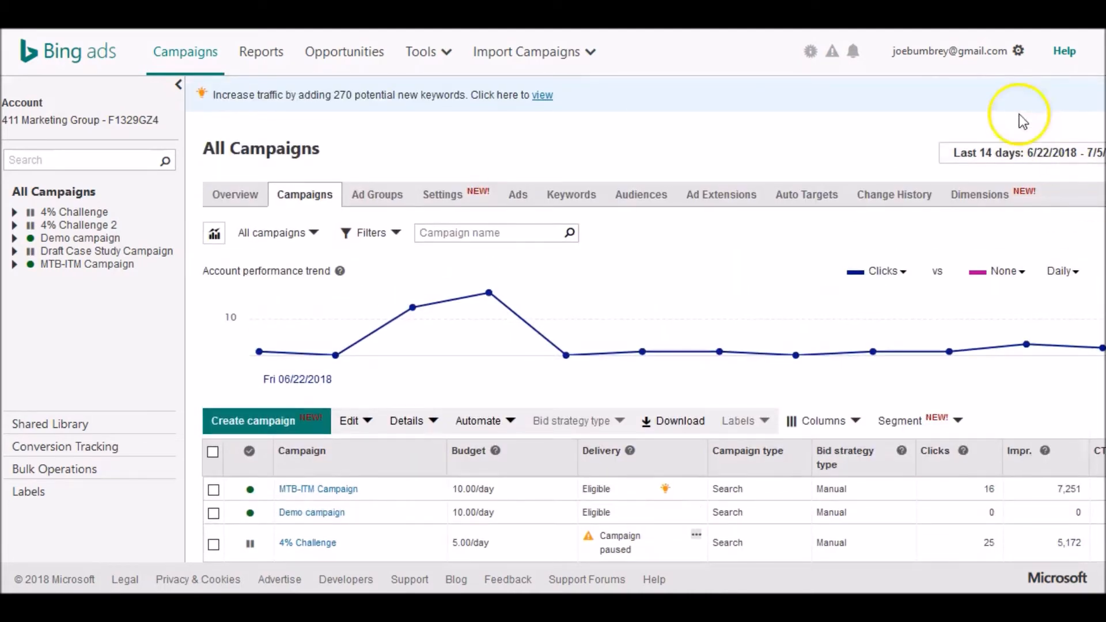
pyautogui.click(939, 52)
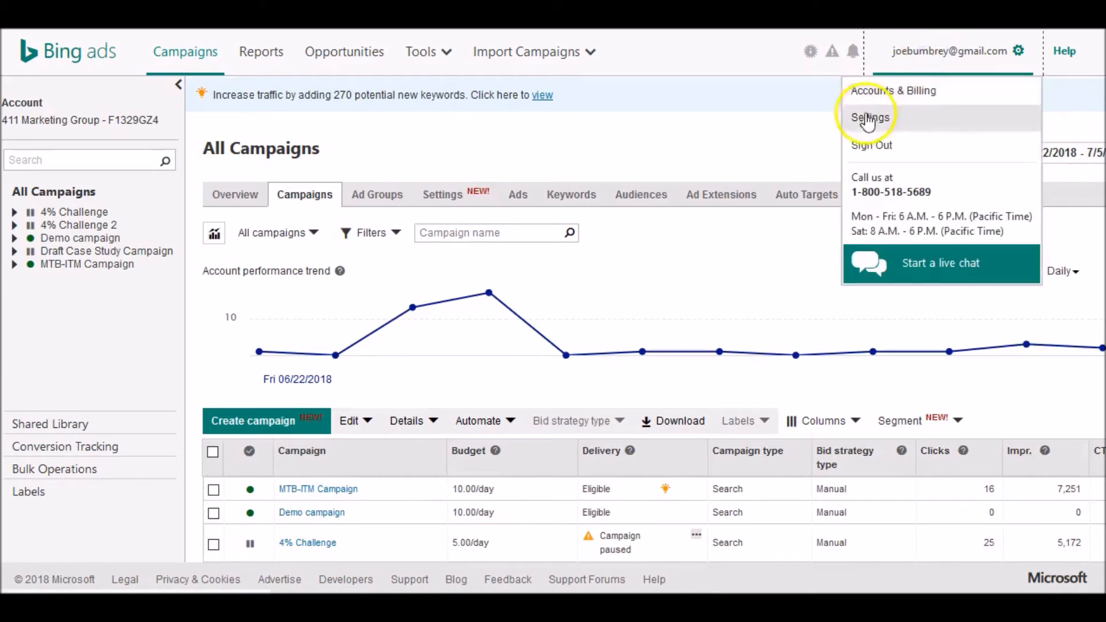
pyautogui.click(870, 93)
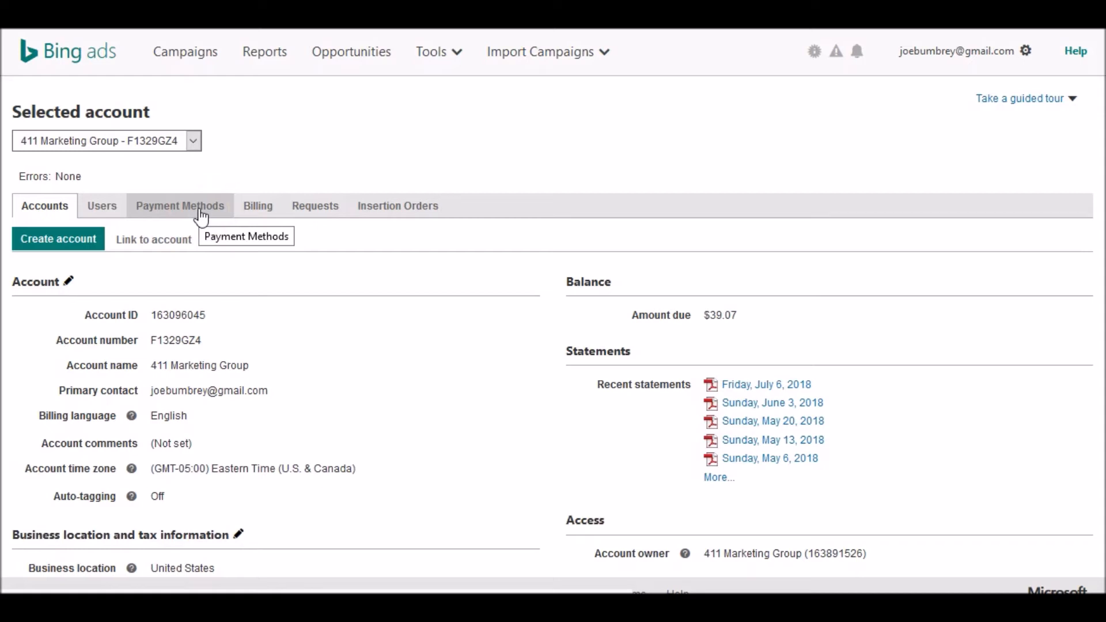
# - Review the account's payment methods and its billing history
pyautogui.click(201, 217)
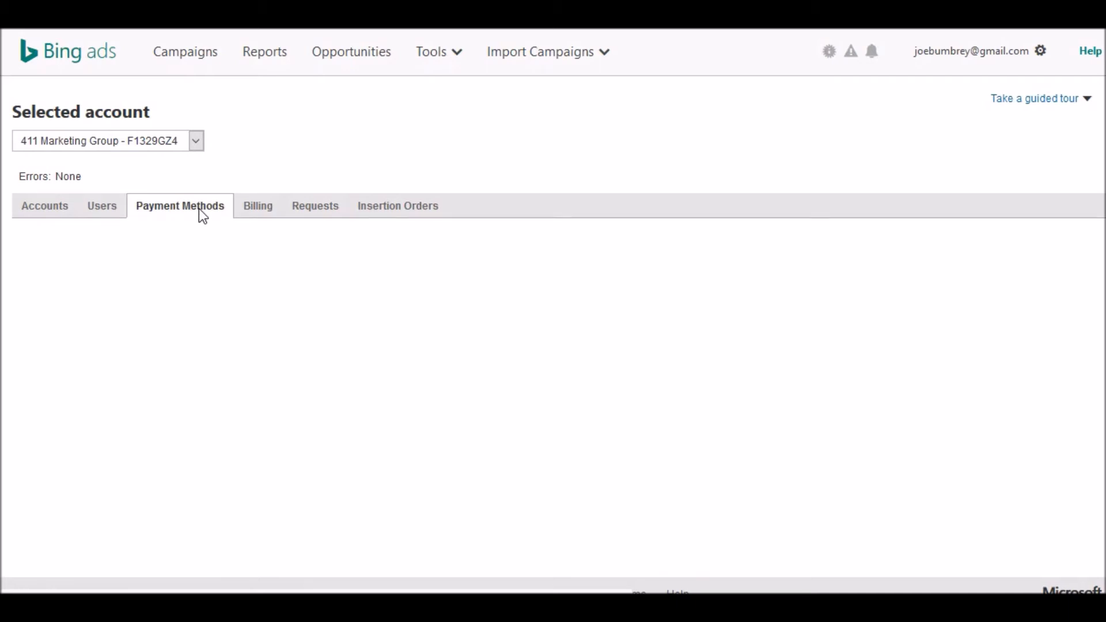
pyautogui.click(292, 149)
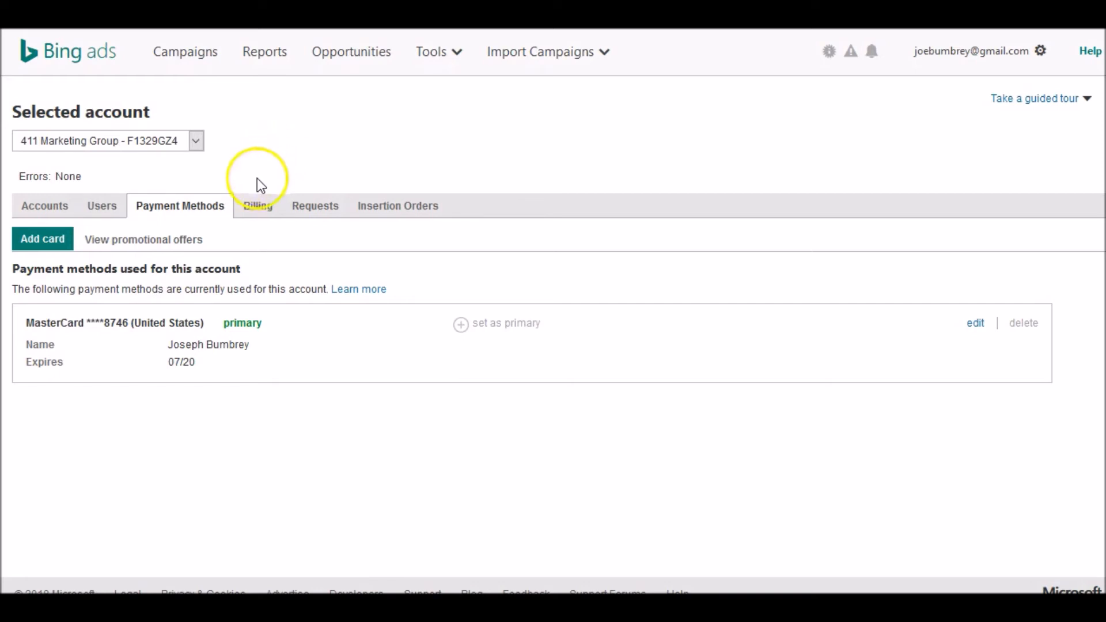
pyautogui.click(253, 209)
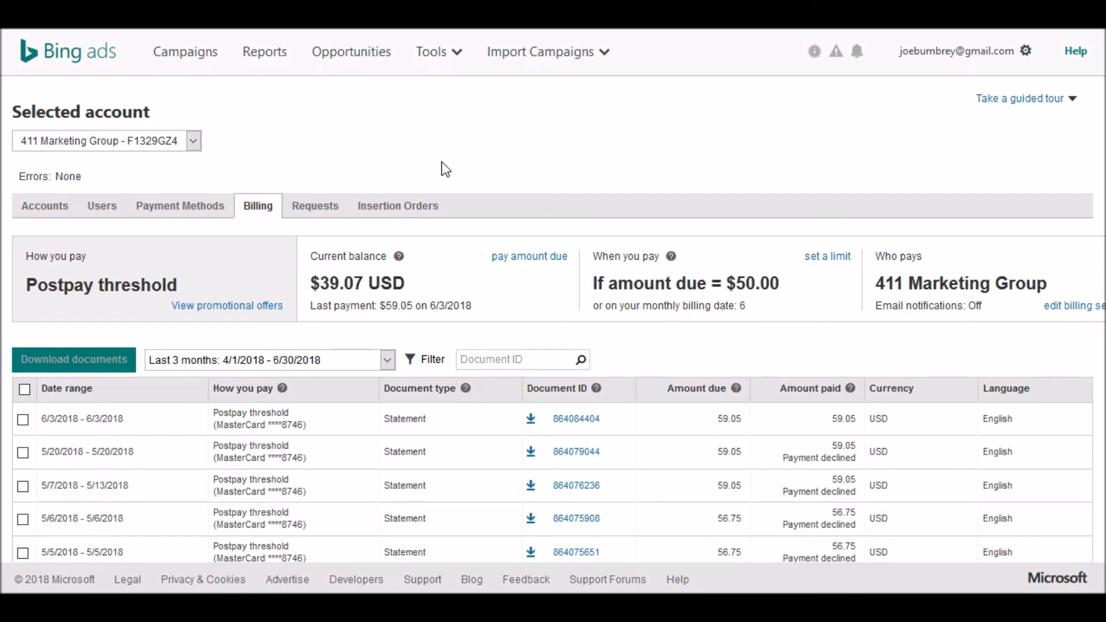
# - Return to the Campaigns page
pyautogui.click(199, 61)
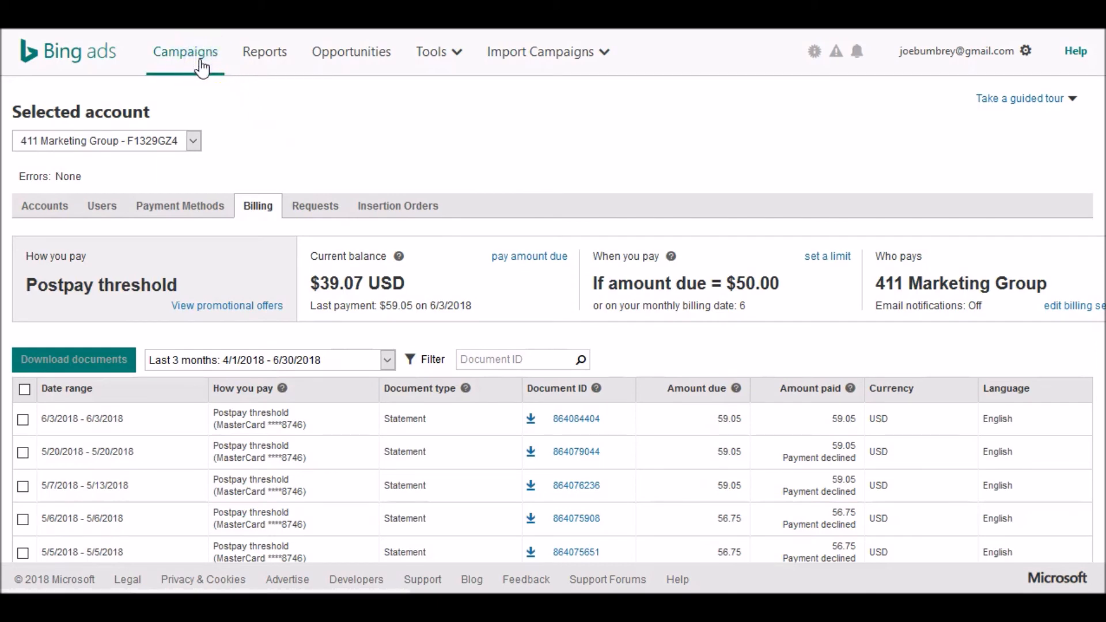